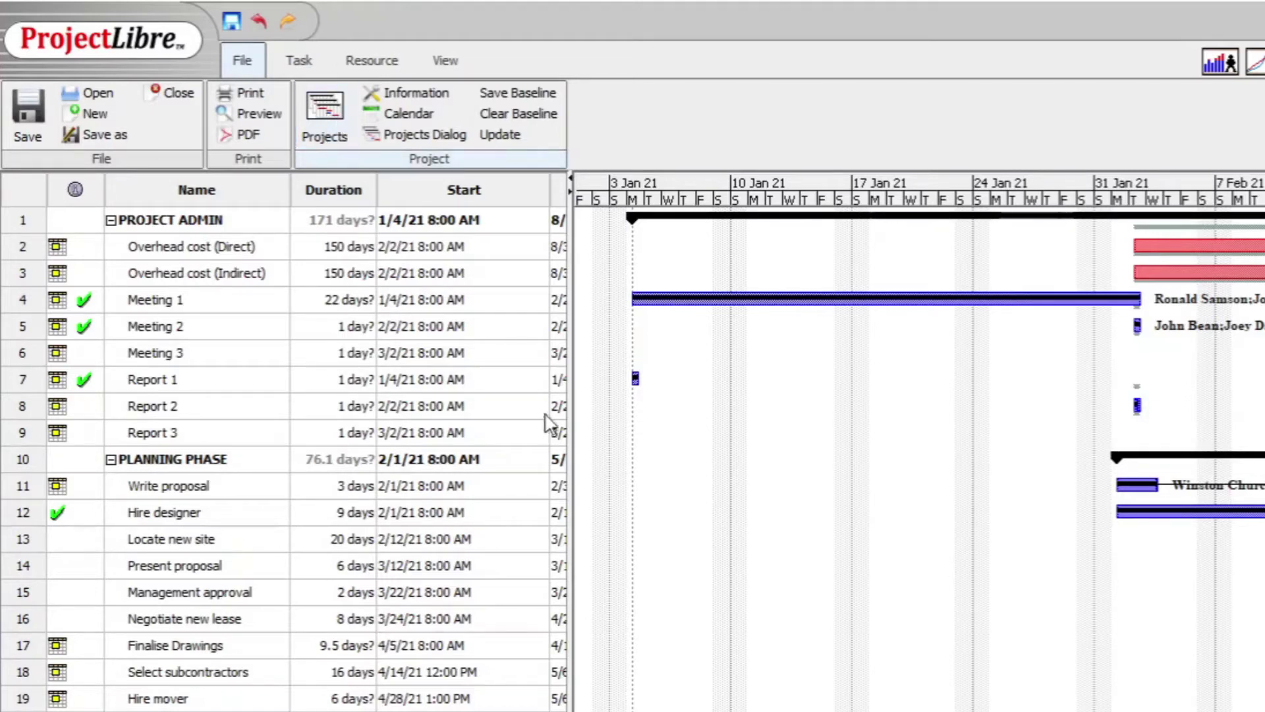
Show the View ribbon's commands for switching between project views.
click(446, 61)
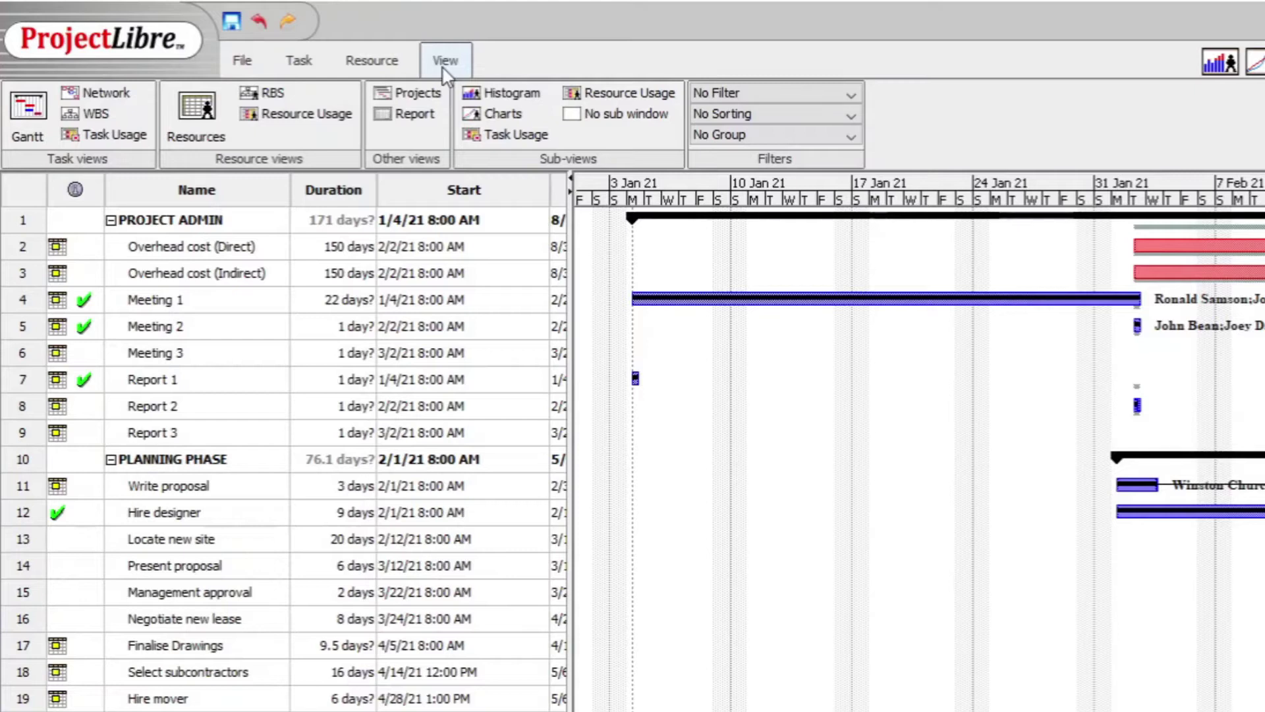
Switch to the Report view, showing the Project Details report for Moving of Training Offices.
click(408, 112)
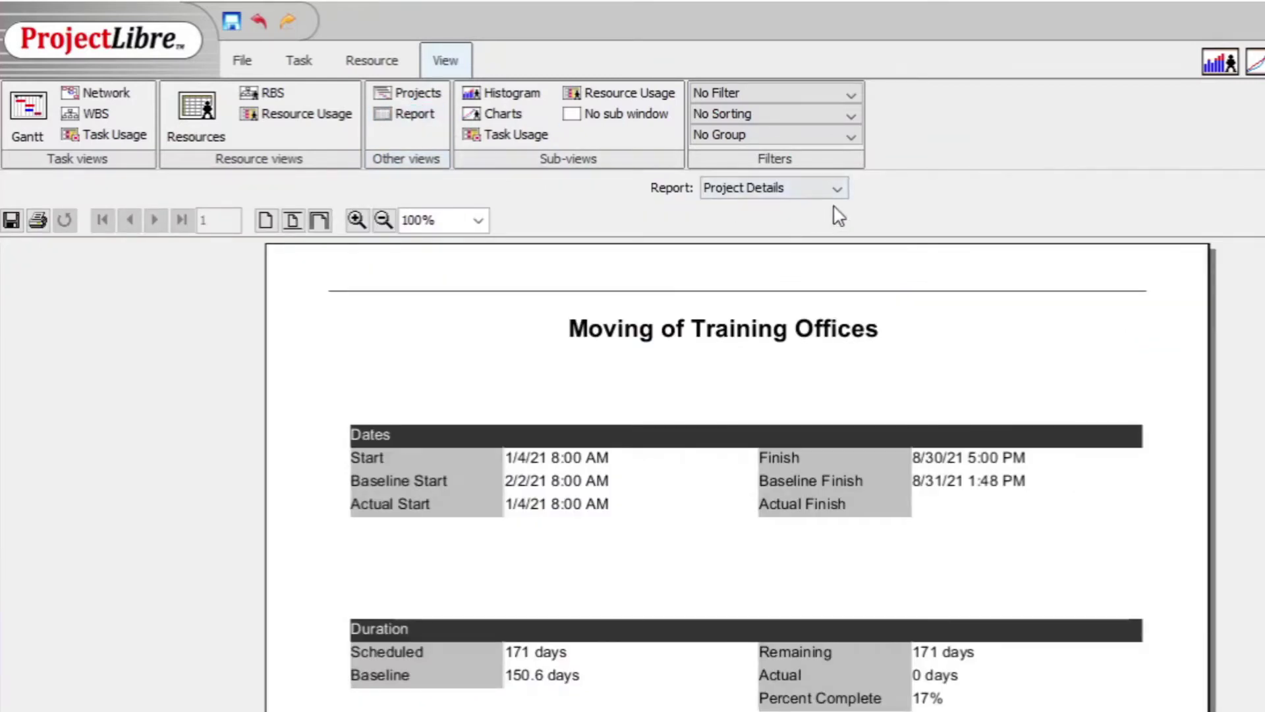
click(837, 189)
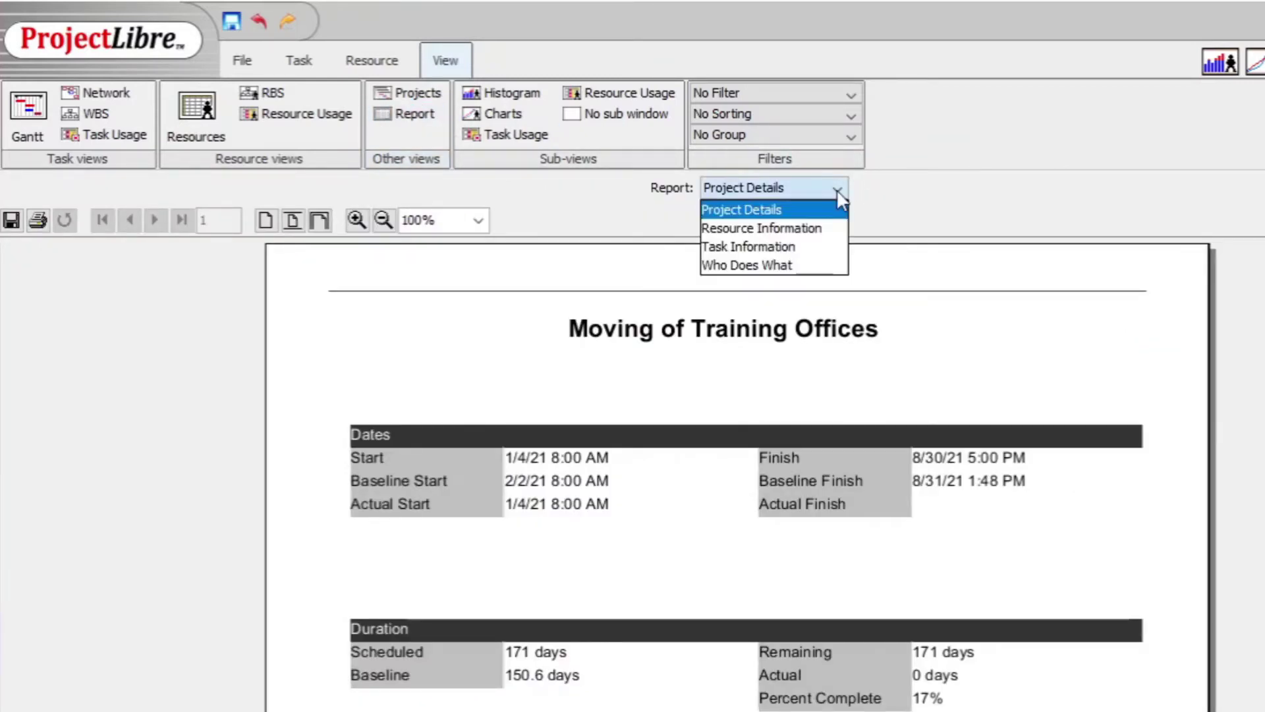
Show the Task Information report with Earned Value - Cost columns (BCWS, BCWP, CV, CV Percent).
click(807, 247)
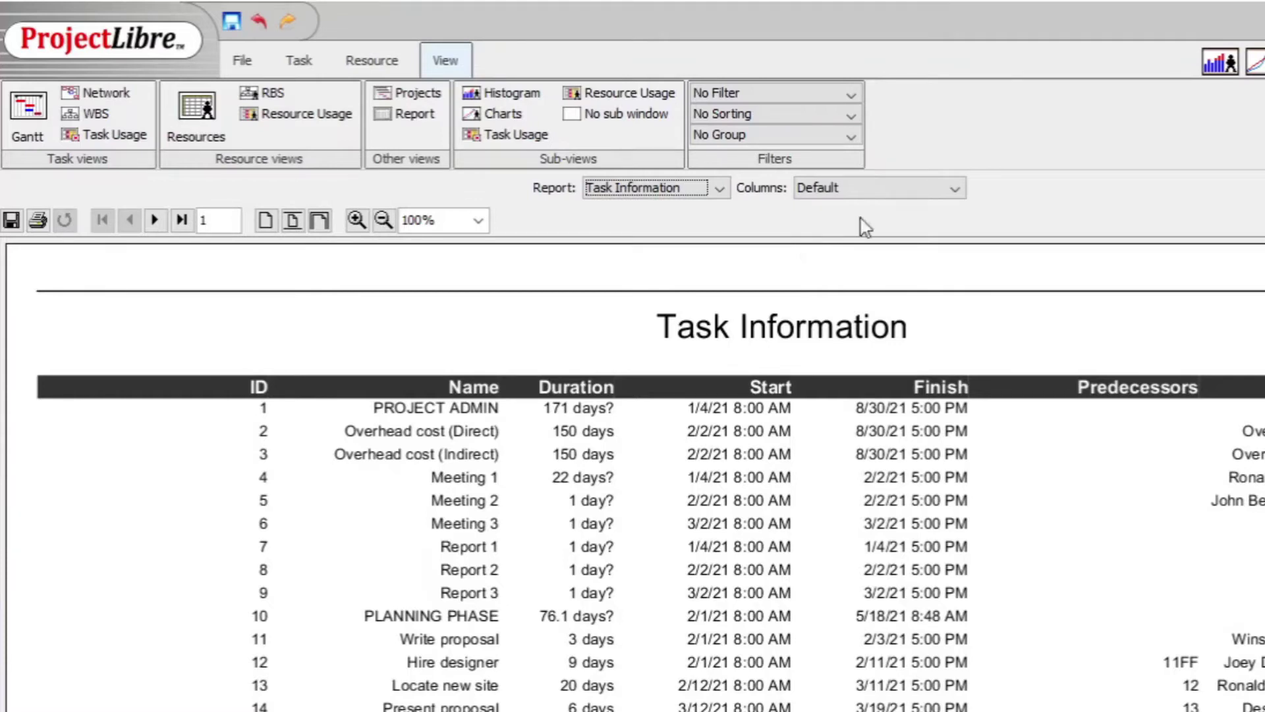
click(954, 189)
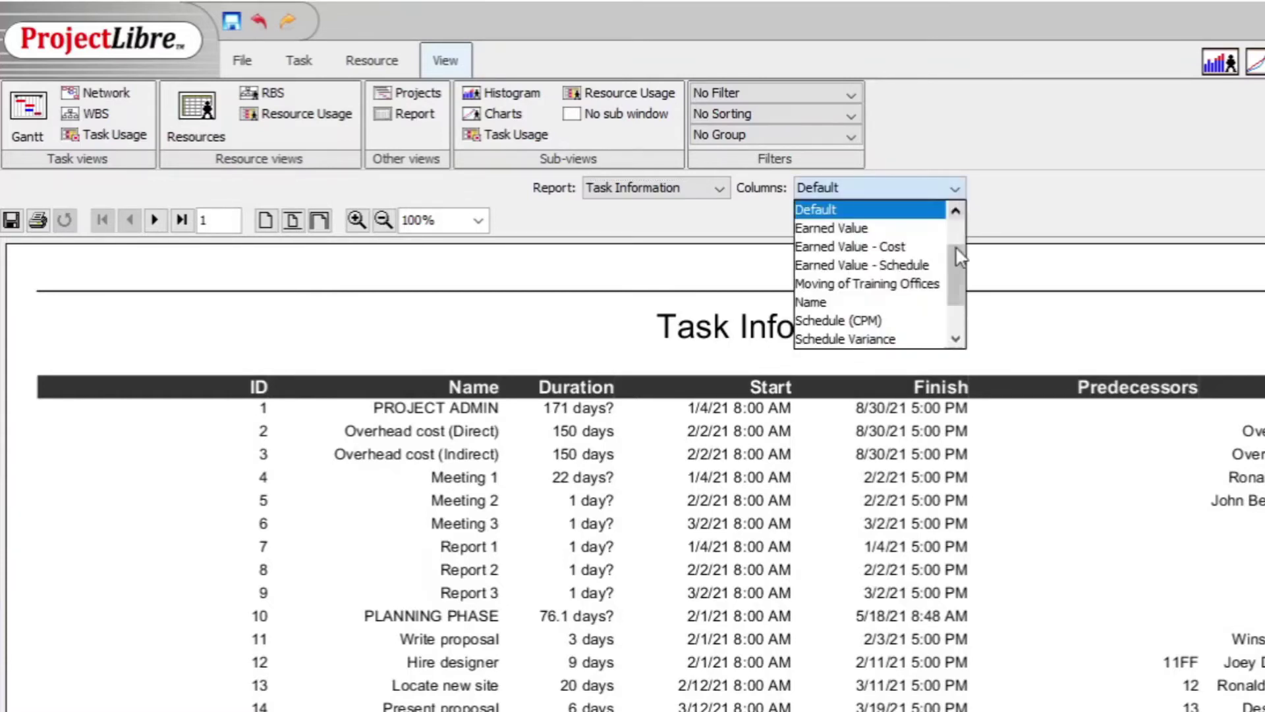
mouse_move(959, 277)
mouse_down()
mouse_move(954, 248)
mouse_move(968, 323)
mouse_move(959, 282)
mouse_move(961, 301)
mouse_up()
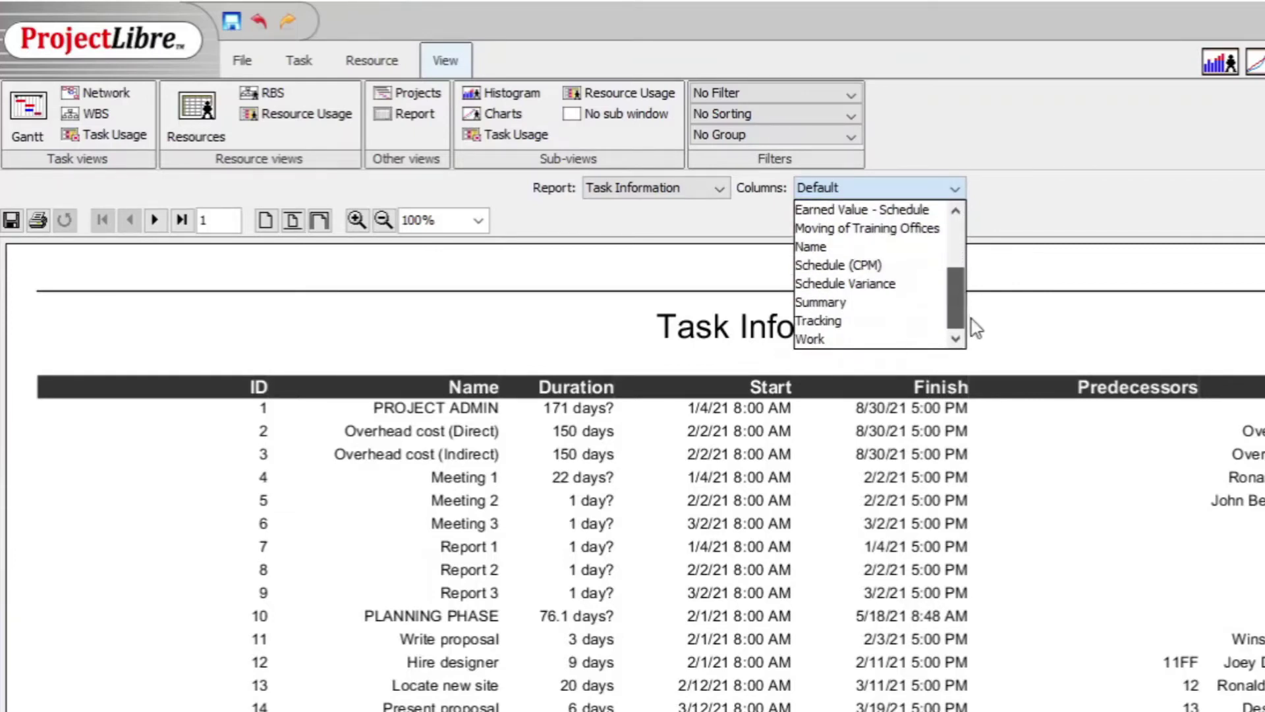
click(919, 306)
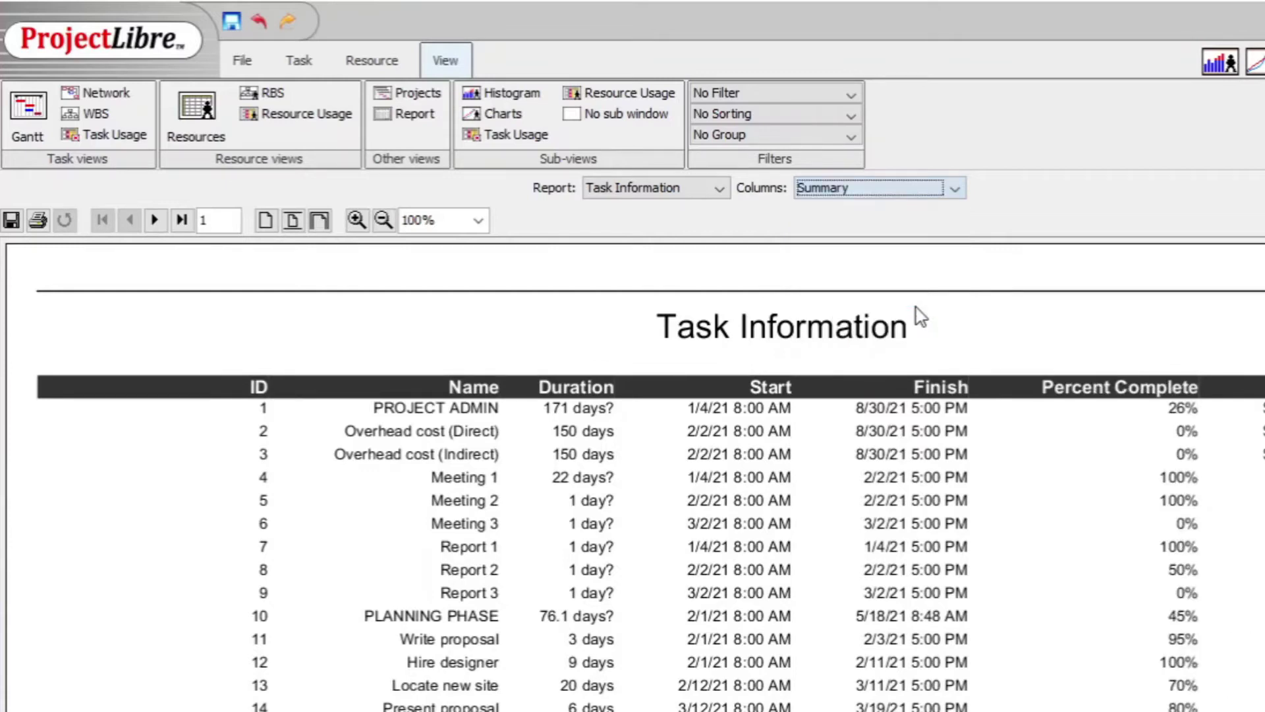
click(954, 191)
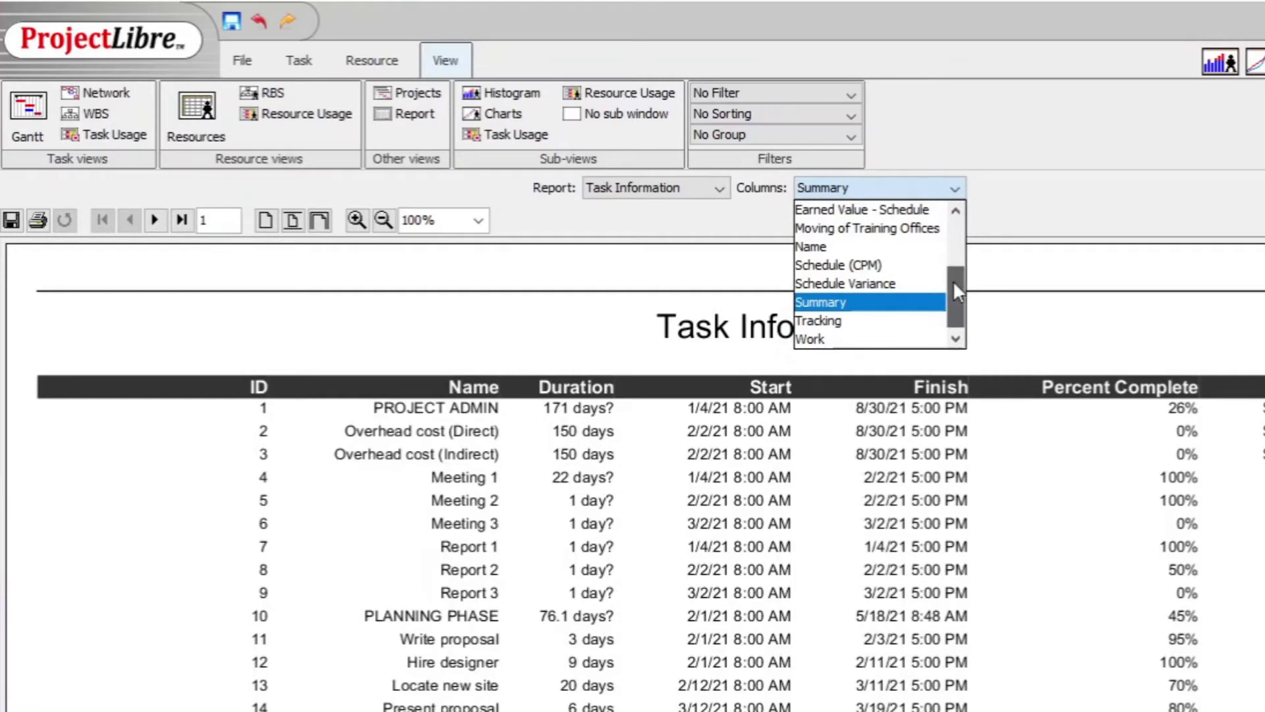
drag(954, 279, 955, 232)
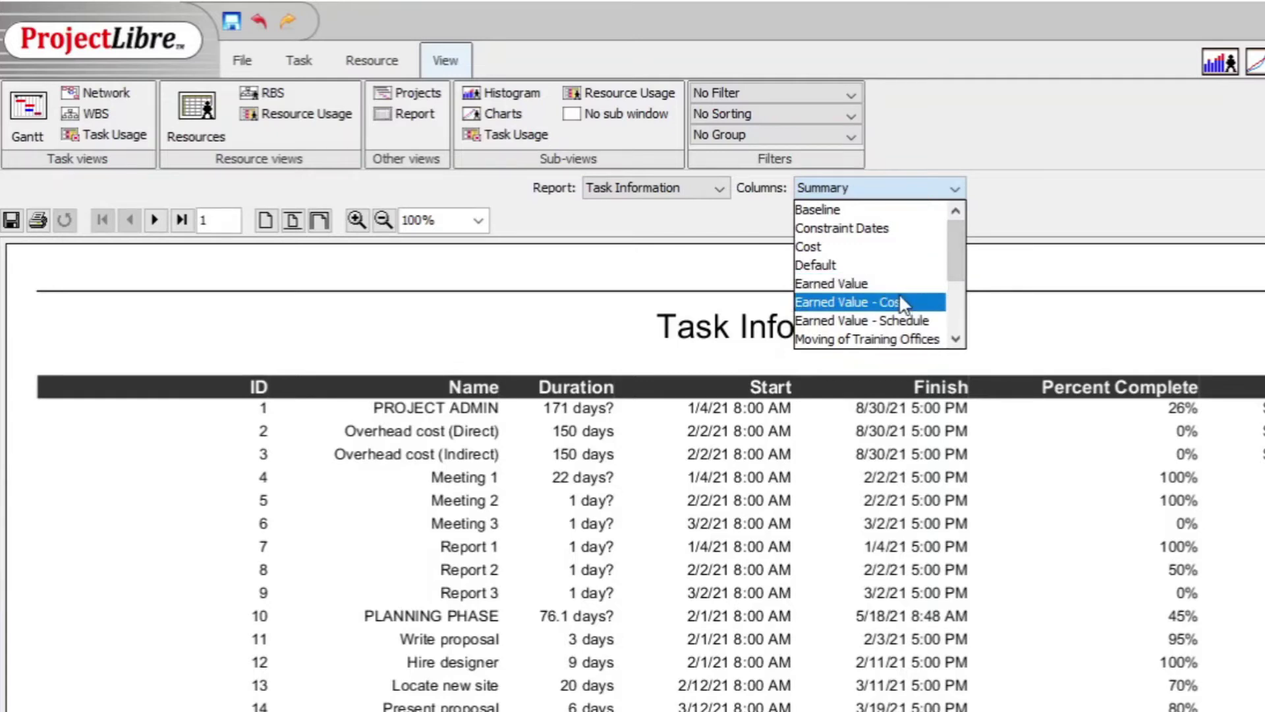
click(901, 300)
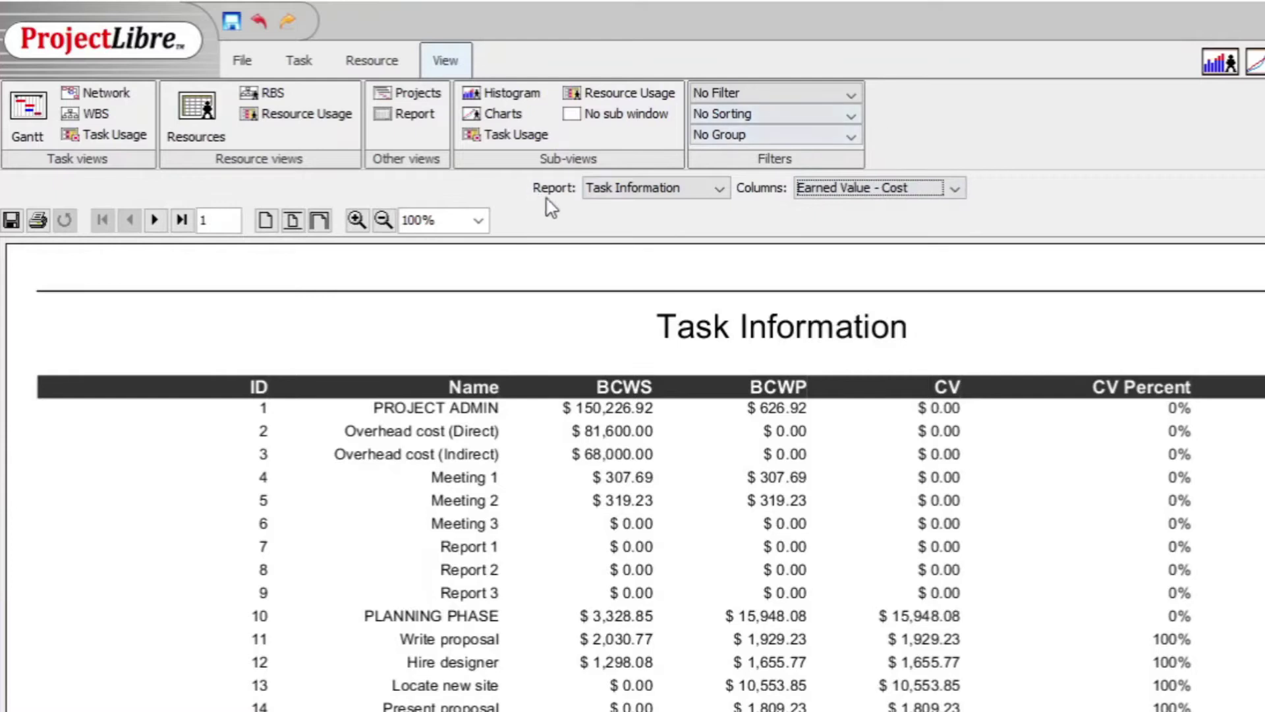
Apply a Date range filter from 1/1/21 to 2/1/21, leaving PROJECT ADMIN and Report 1.
click(855, 96)
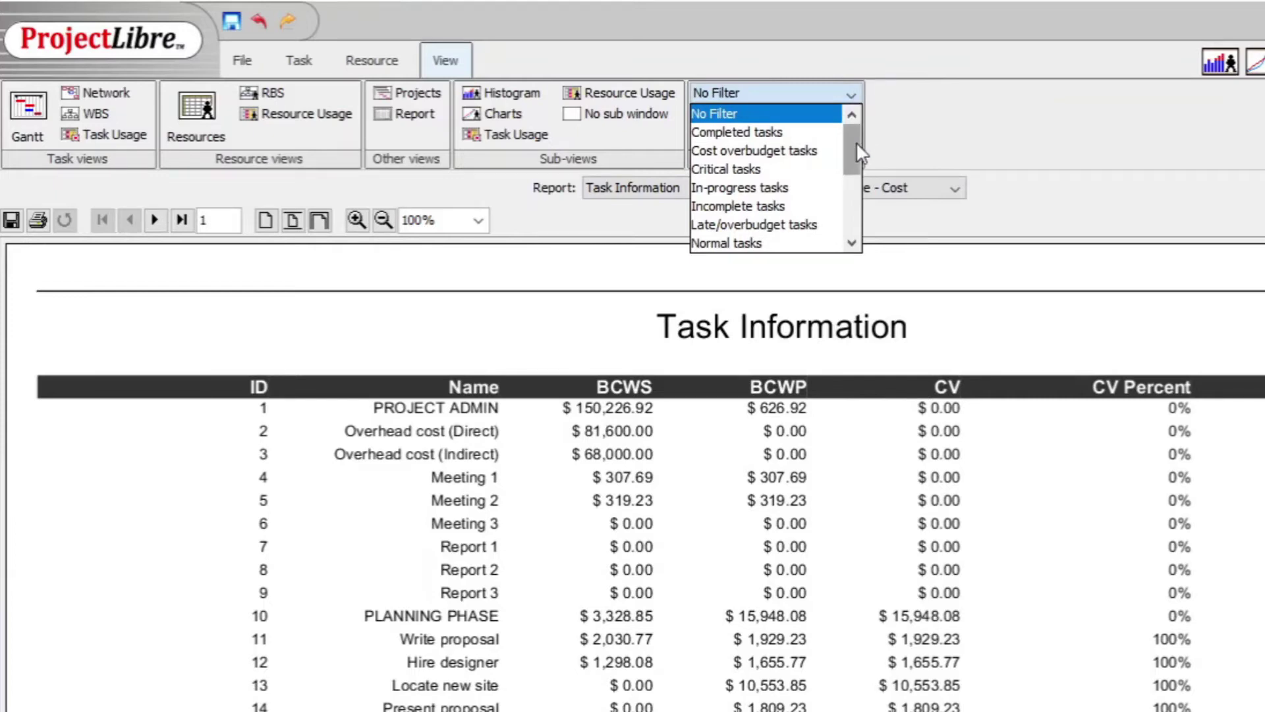
drag(856, 142, 864, 208)
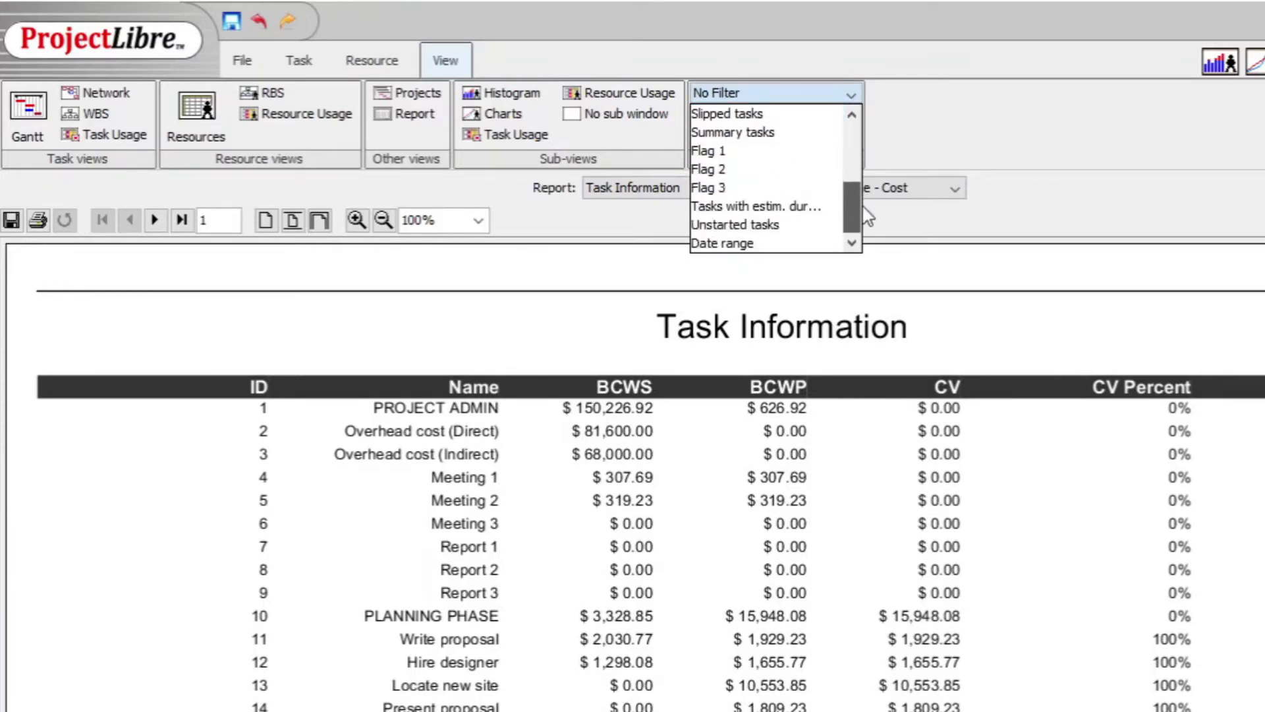
click(806, 246)
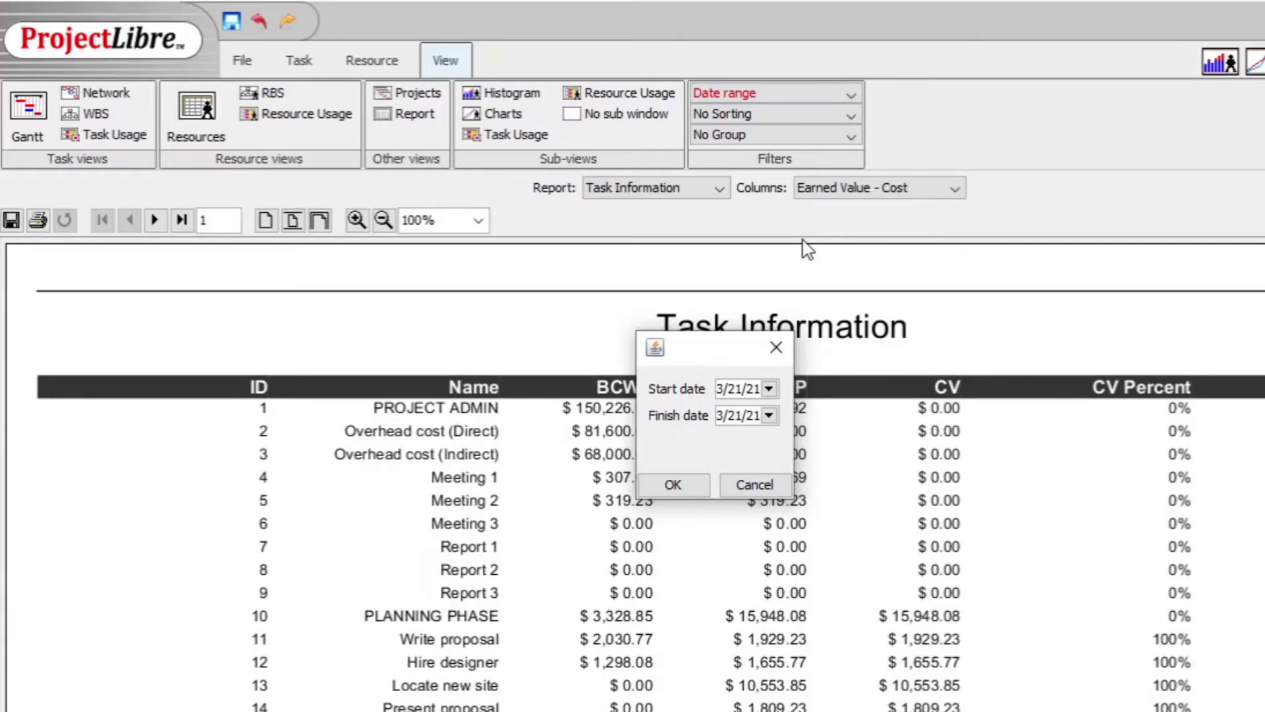
click(769, 390)
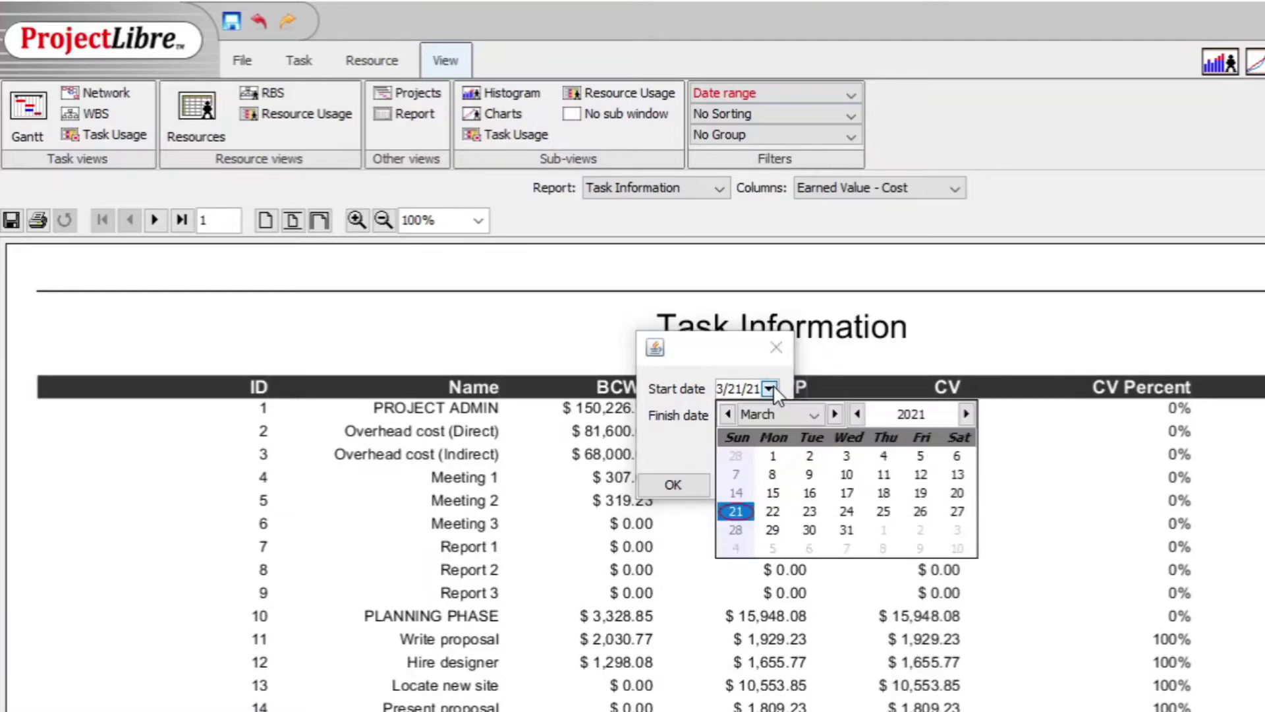
click(729, 414)
click(729, 414)
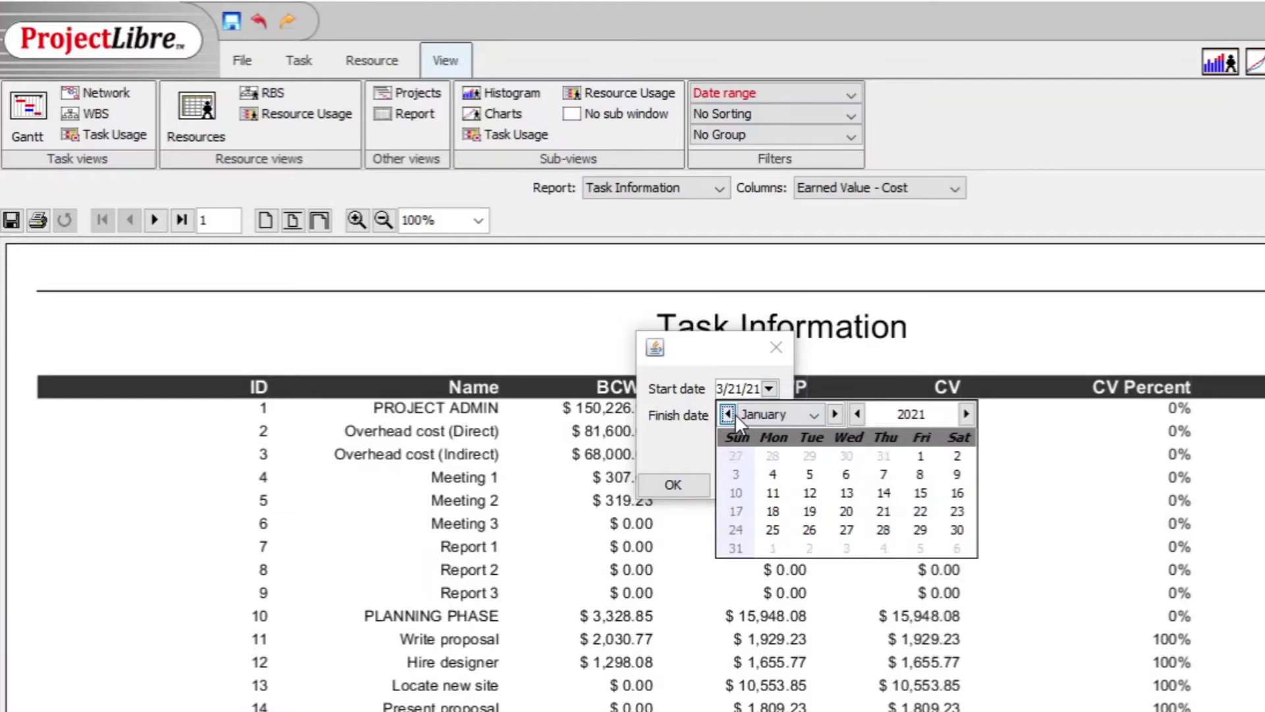
click(925, 460)
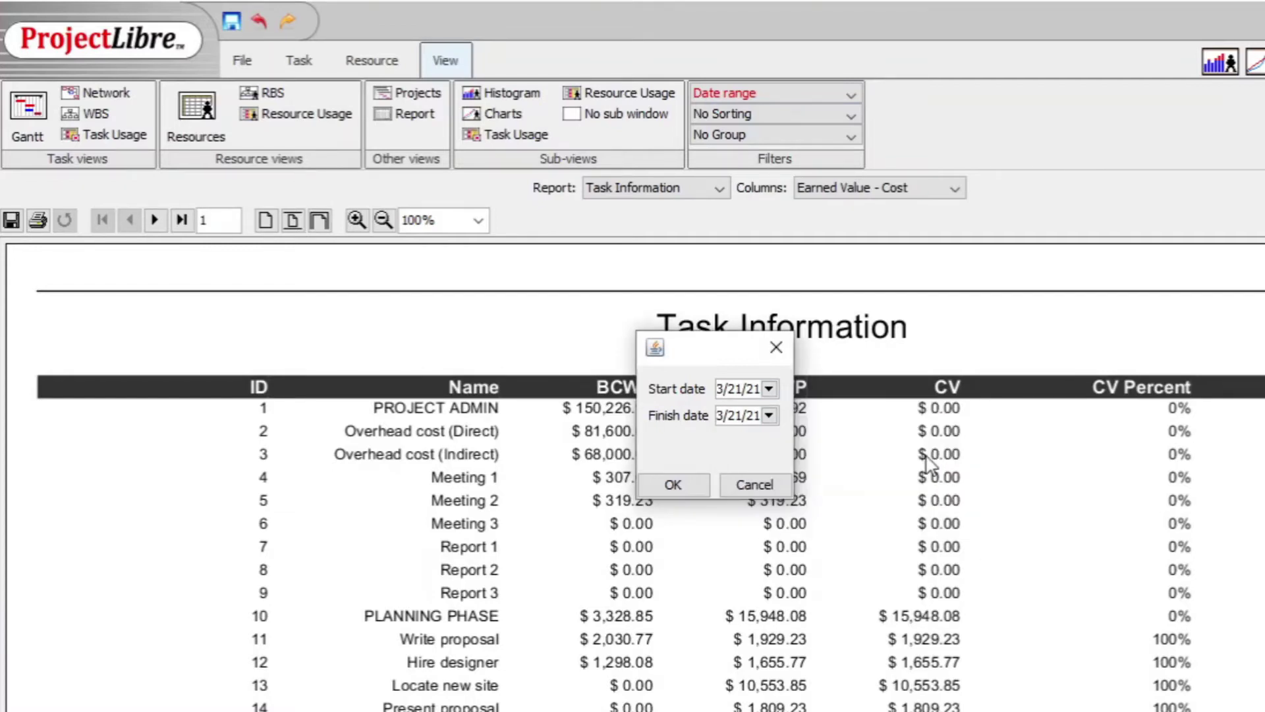
click(770, 415)
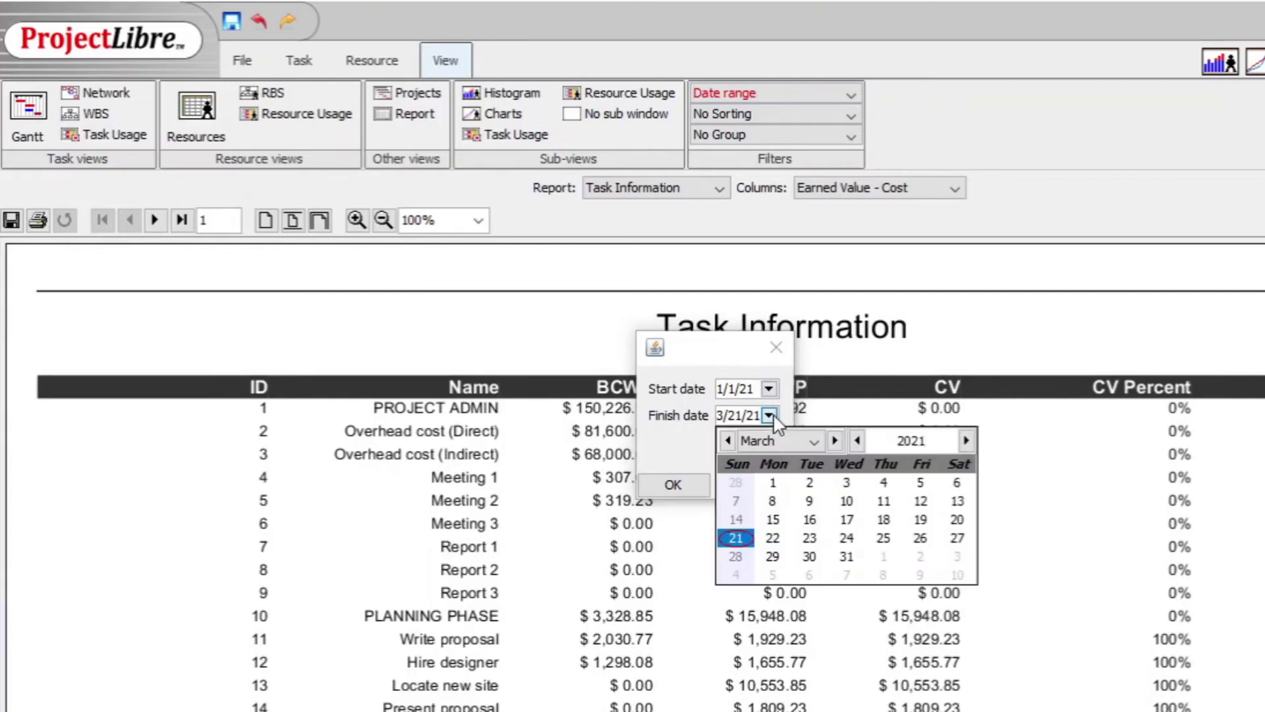
click(729, 440)
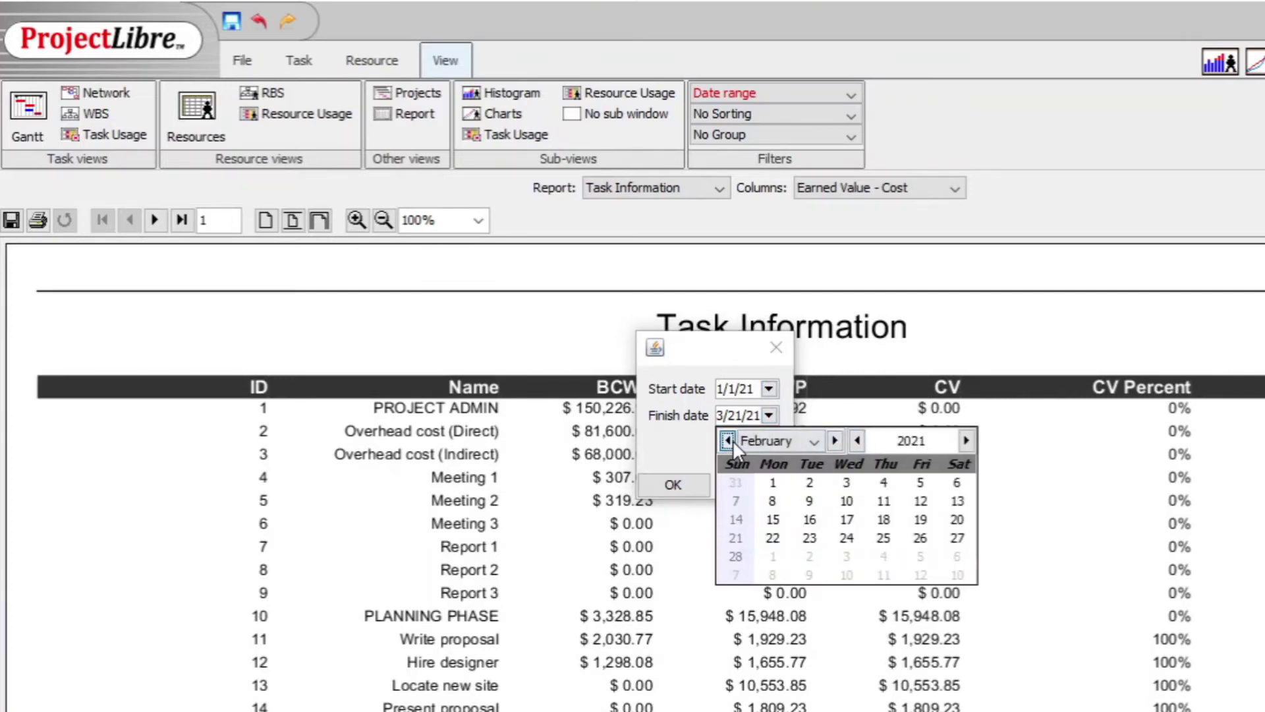
click(773, 477)
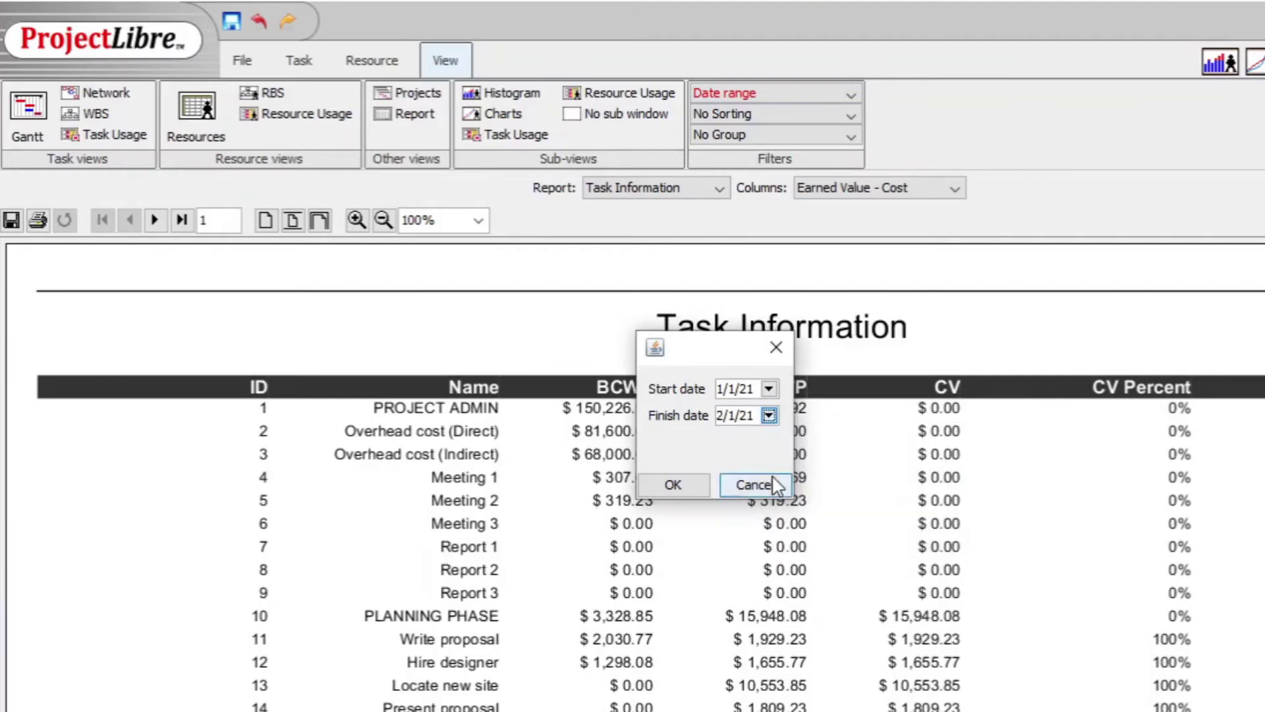
click(699, 485)
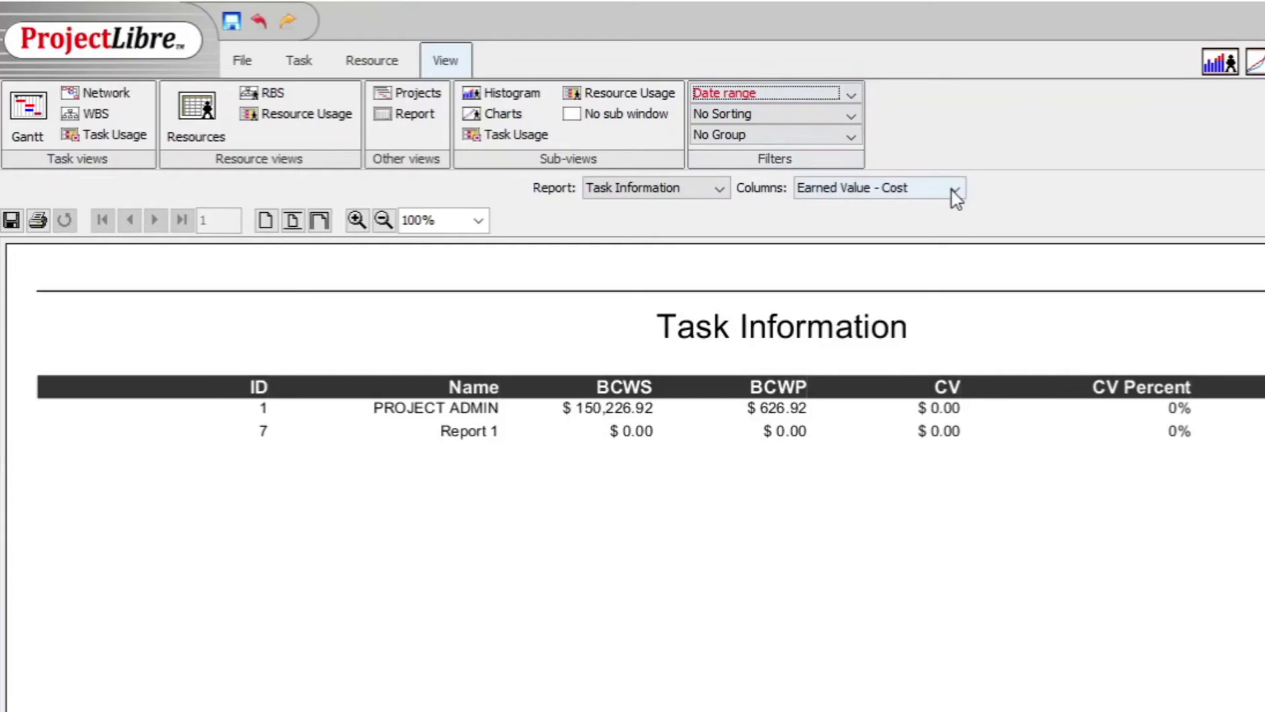
Remove the task filter so the report lists all tasks again.
click(851, 95)
scroll(850, 197, up, 3)
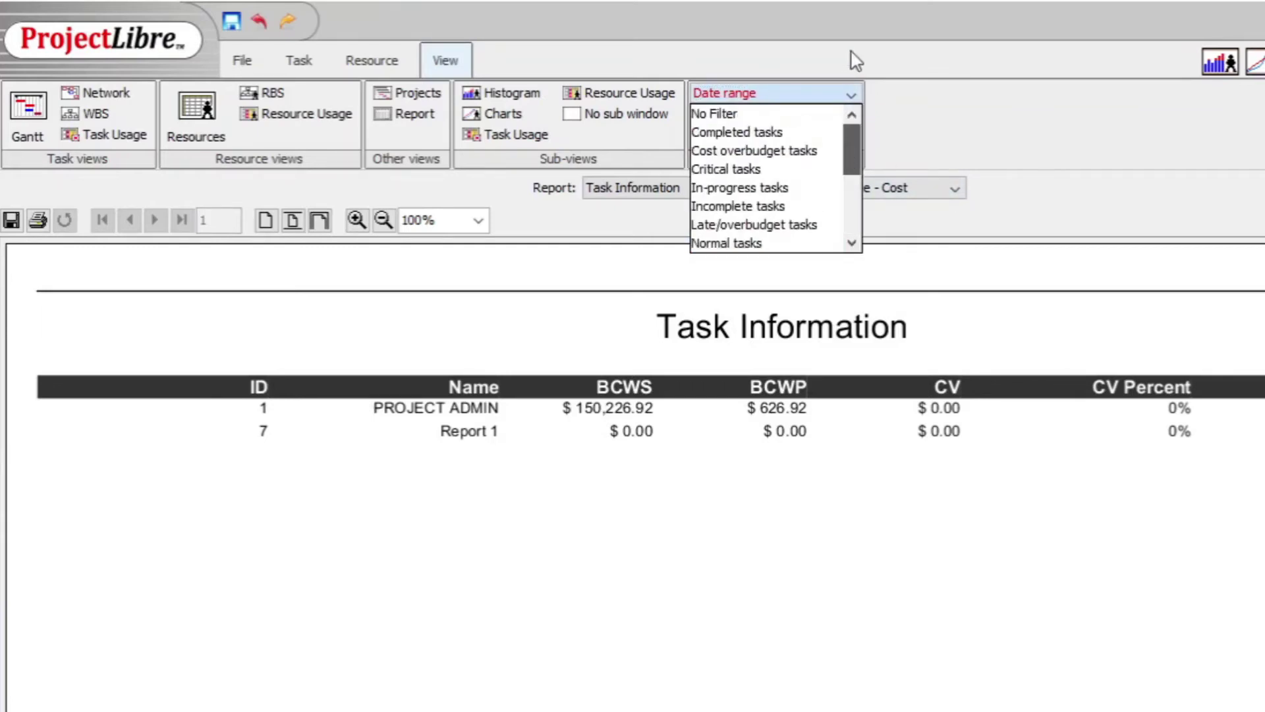
click(780, 116)
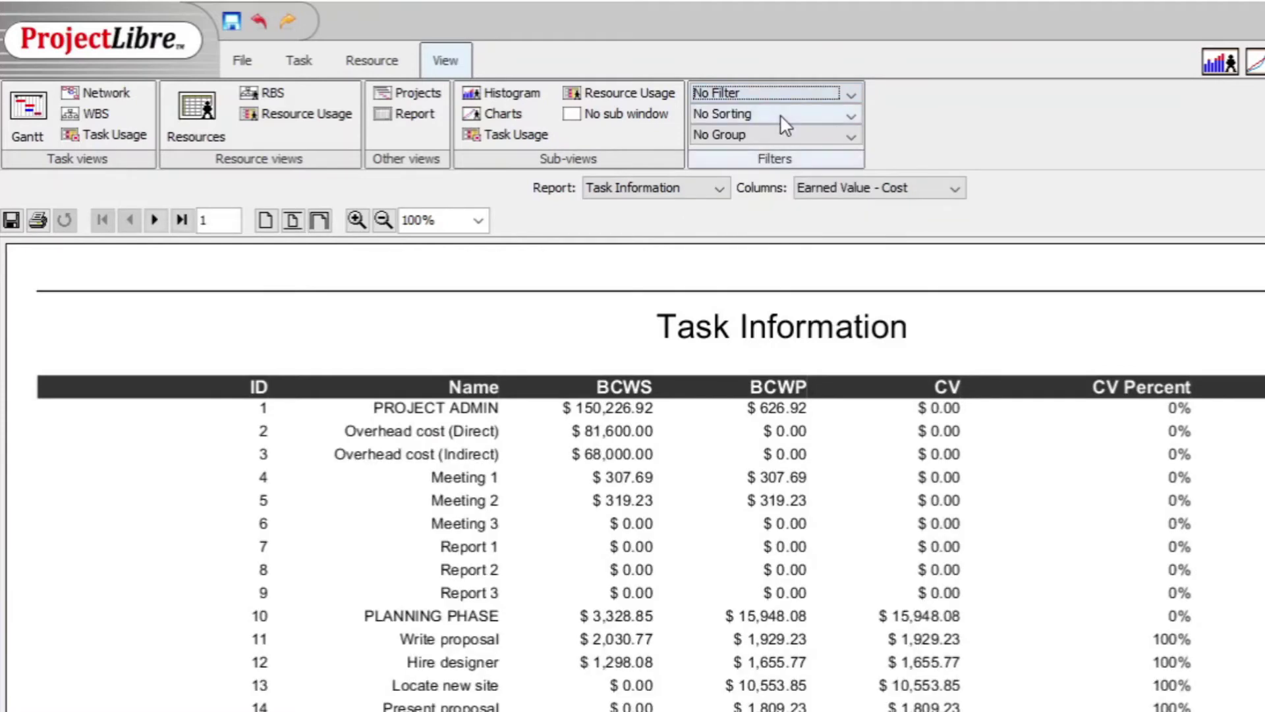
click(955, 190)
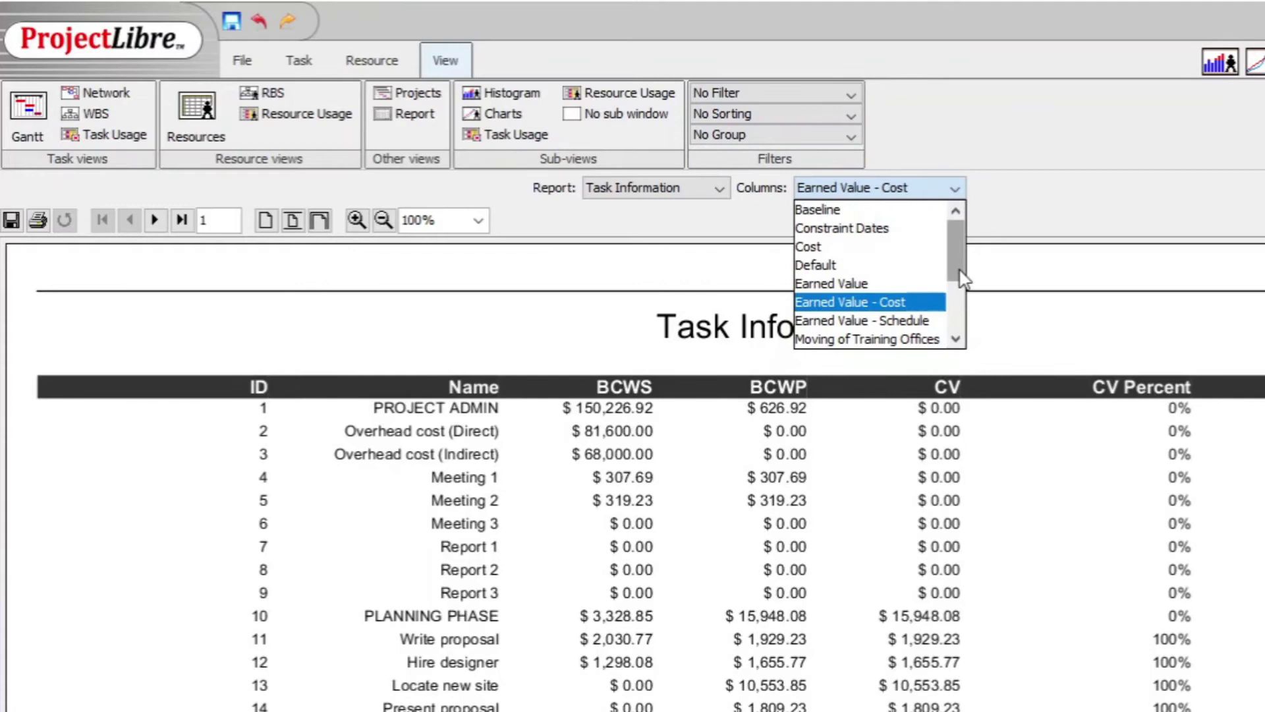
Switch to the Resource Information report, keeping the Default columns and no filter.
click(719, 189)
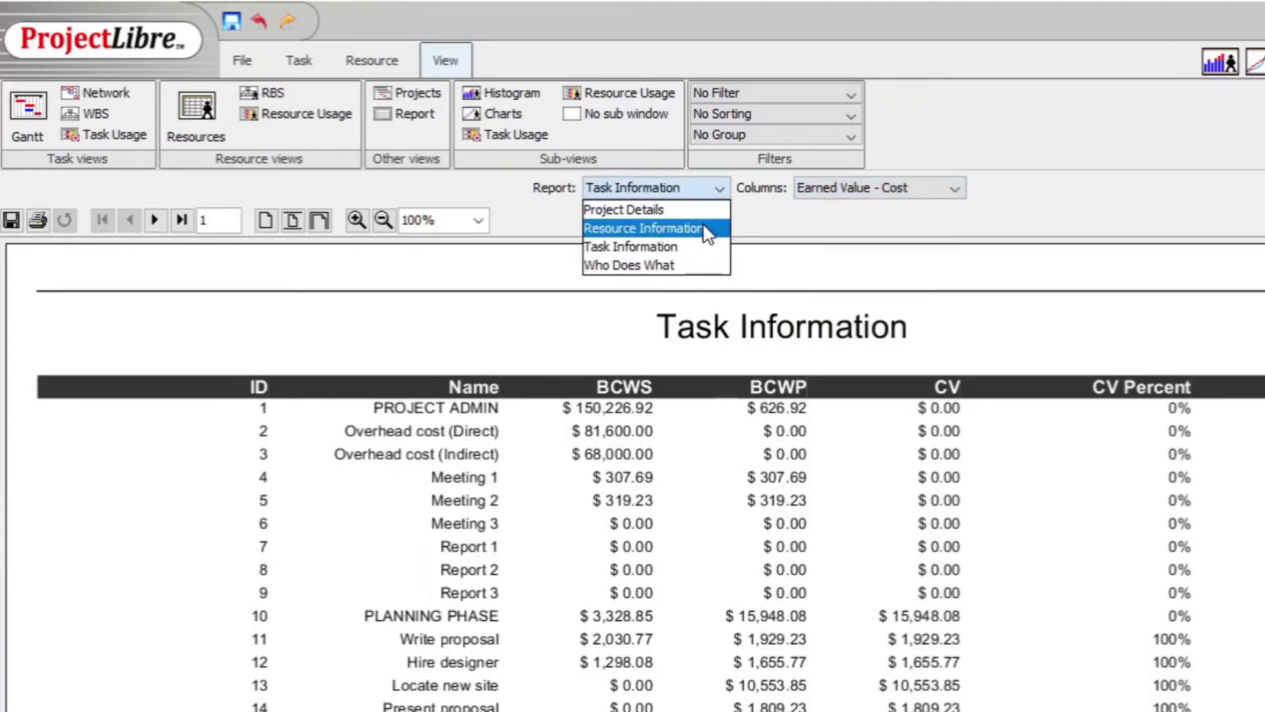
click(707, 229)
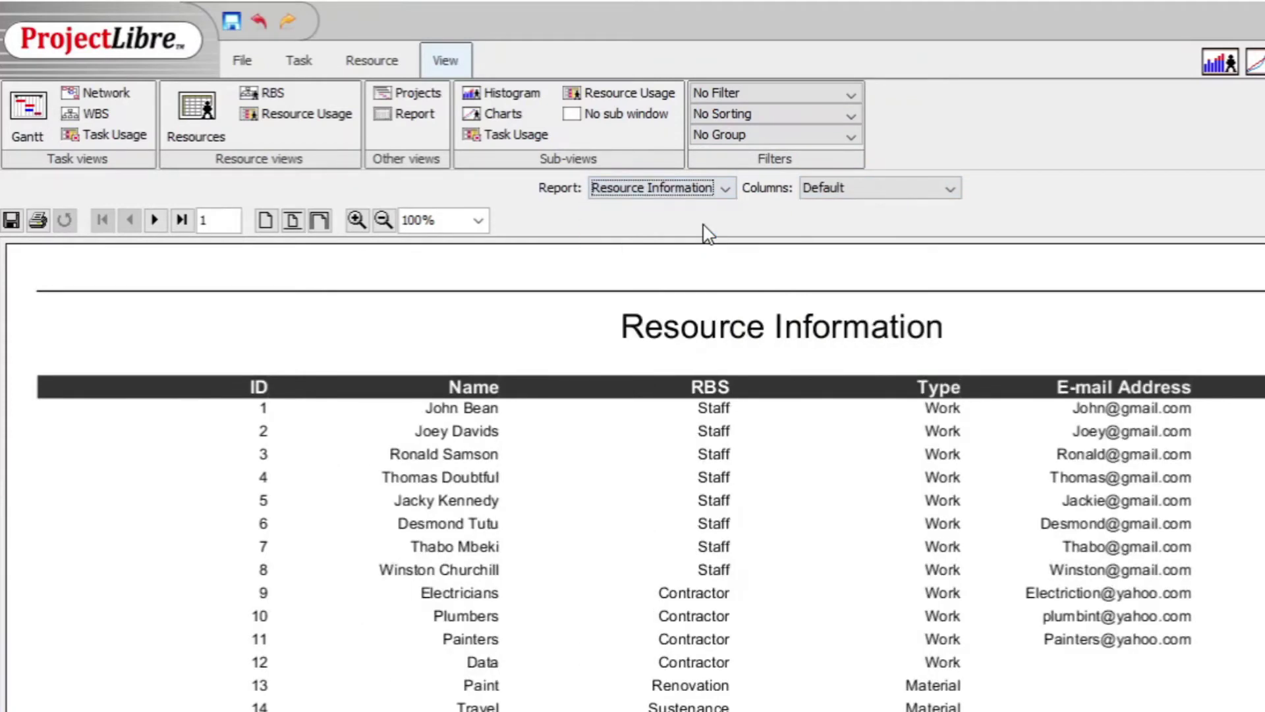
click(953, 189)
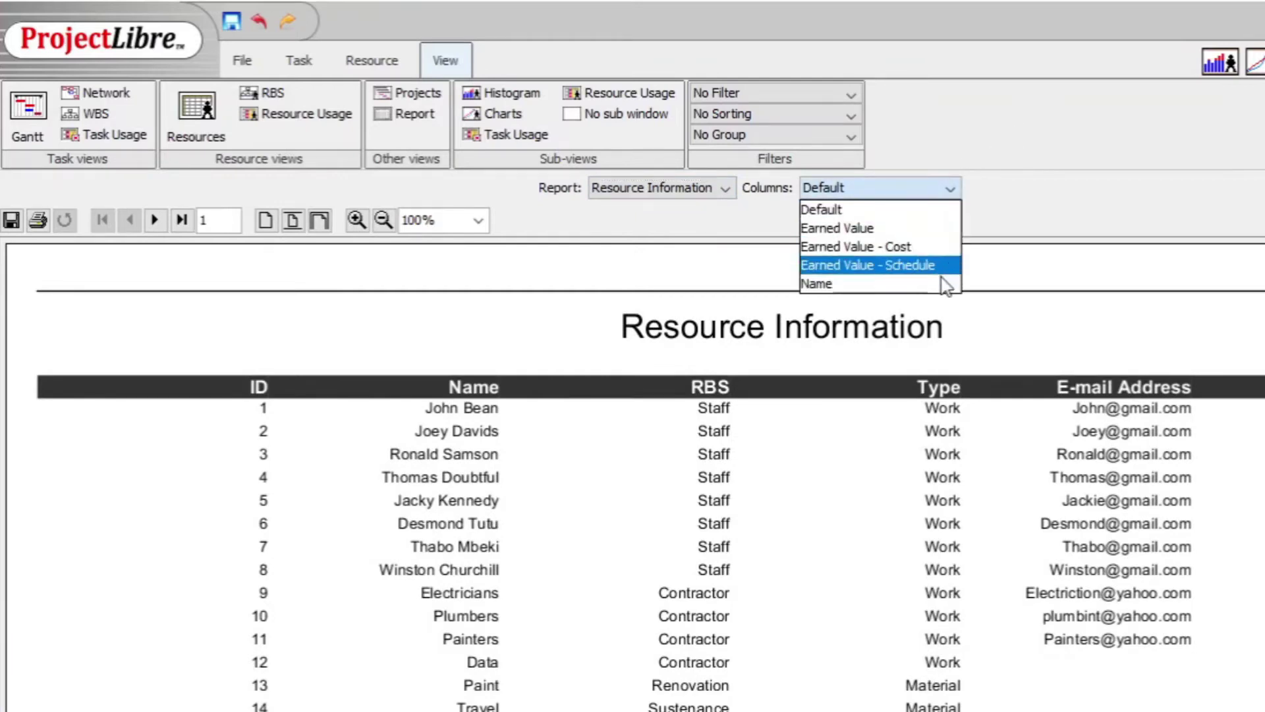
click(1006, 209)
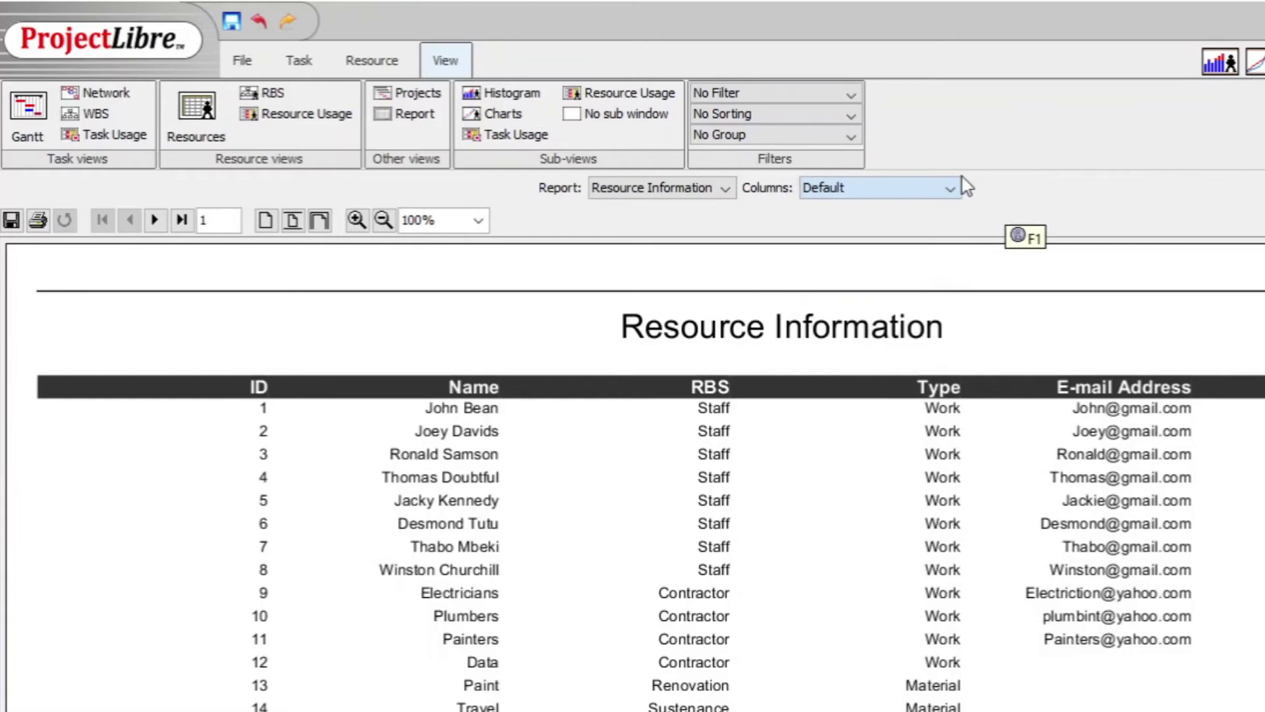
click(852, 96)
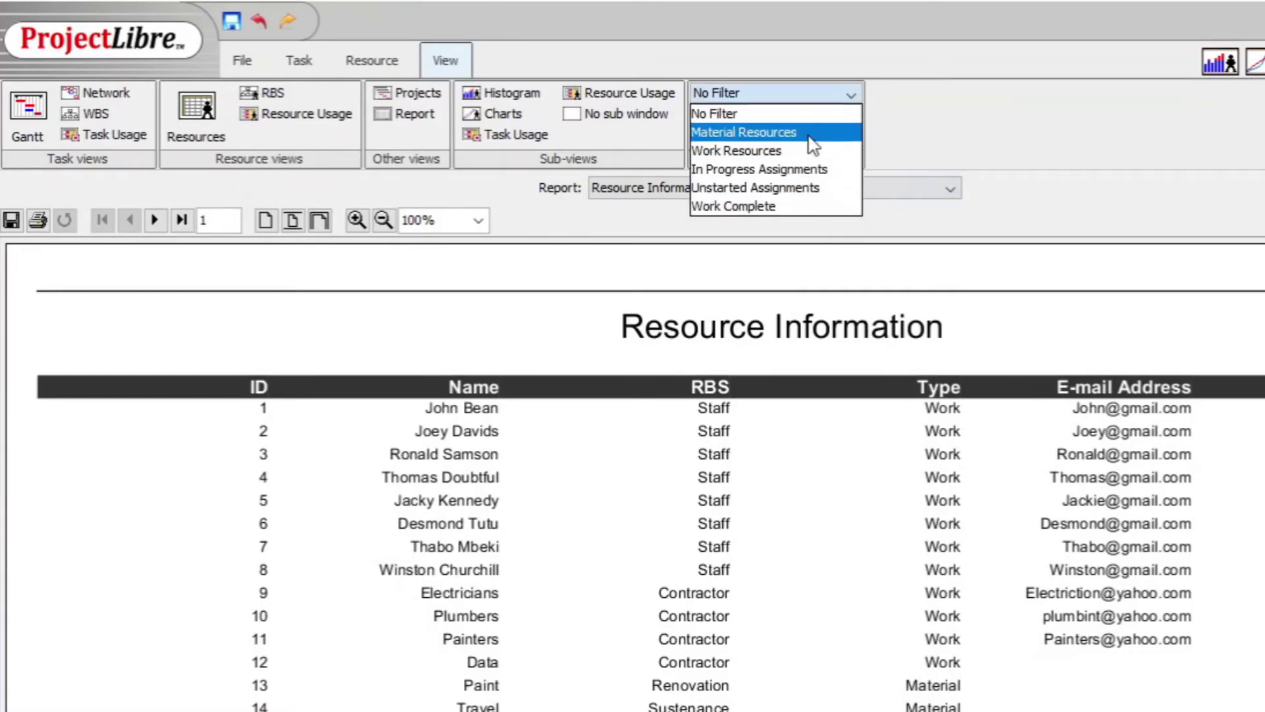
click(1057, 179)
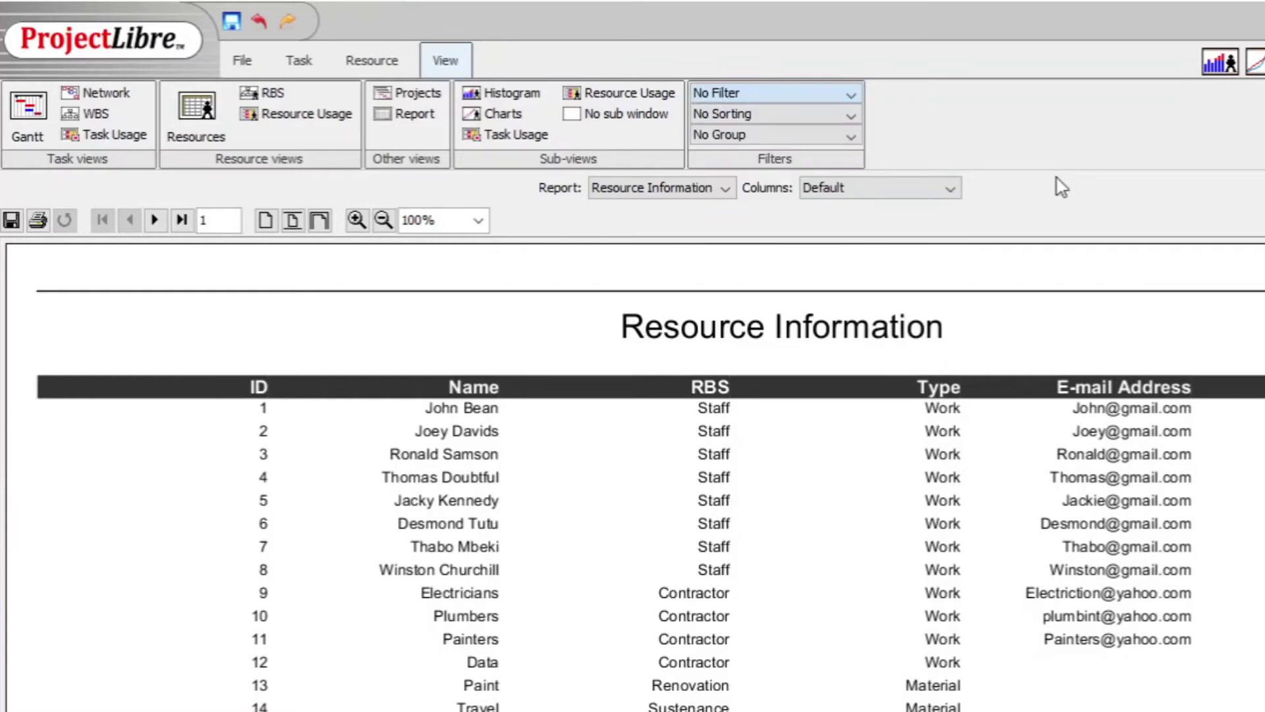
click(727, 190)
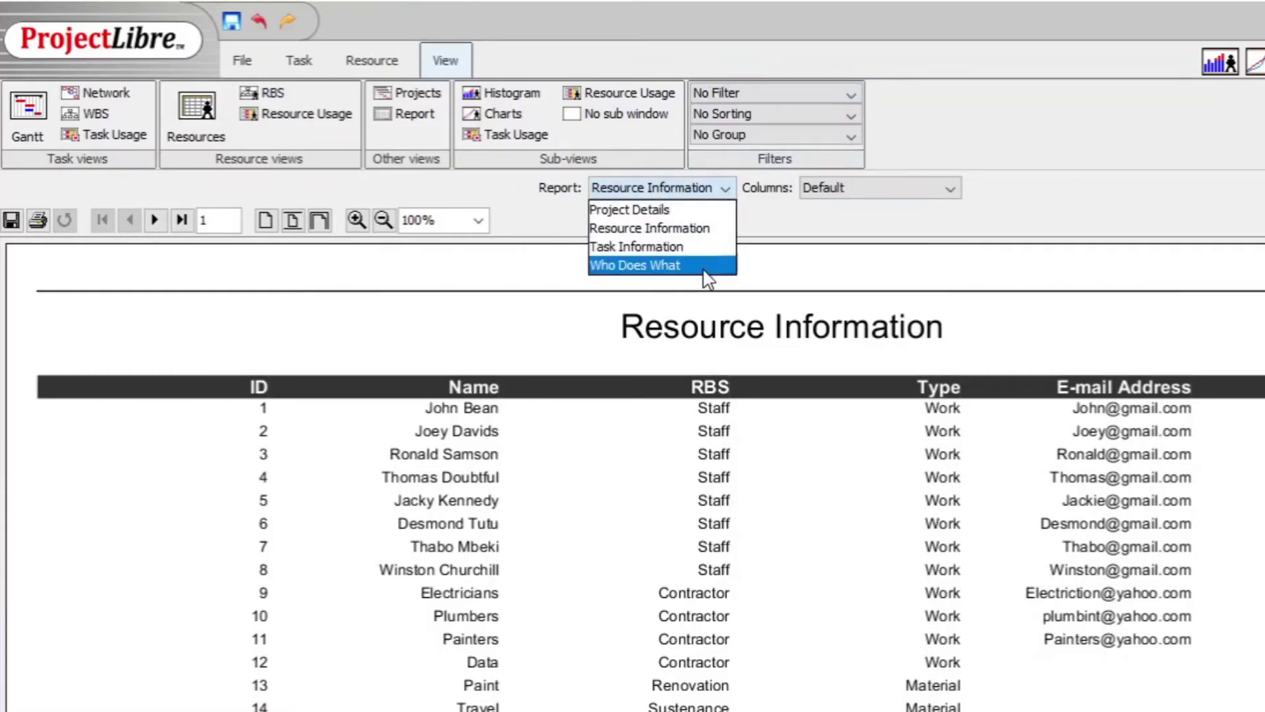
Show the Who Does What report, leaving its columns and No Filter unchanged.
click(707, 265)
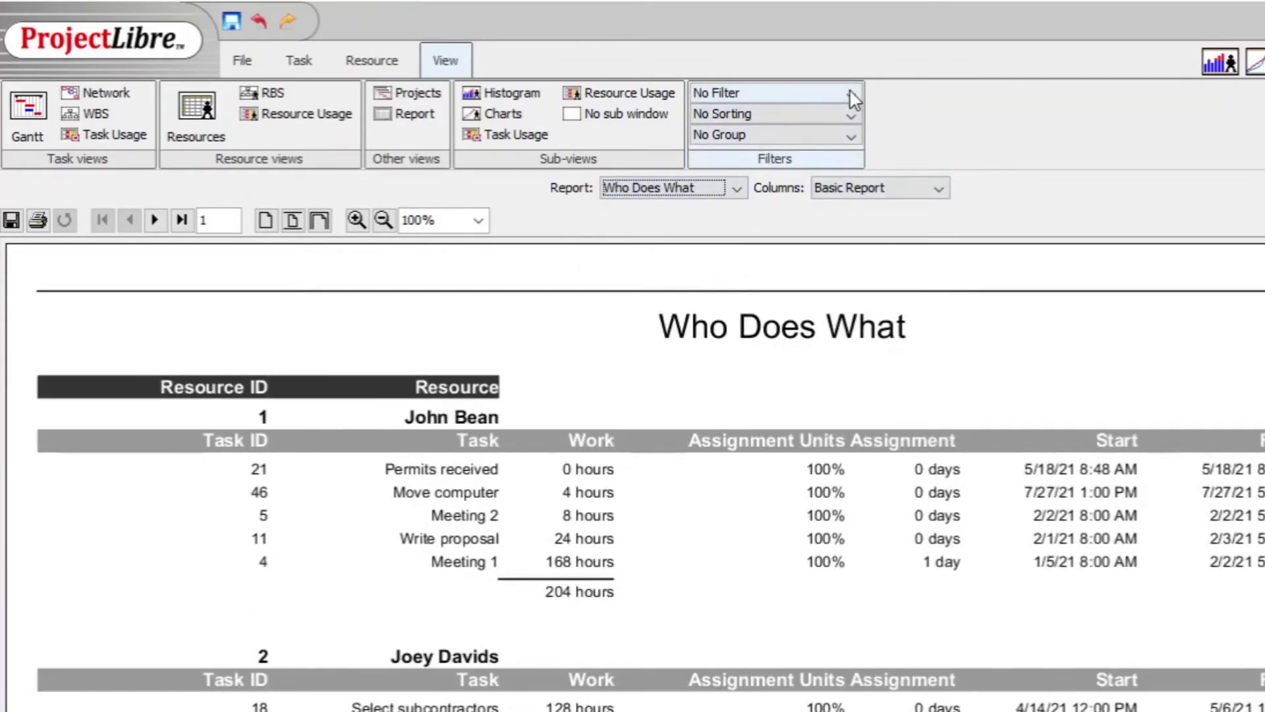
click(938, 190)
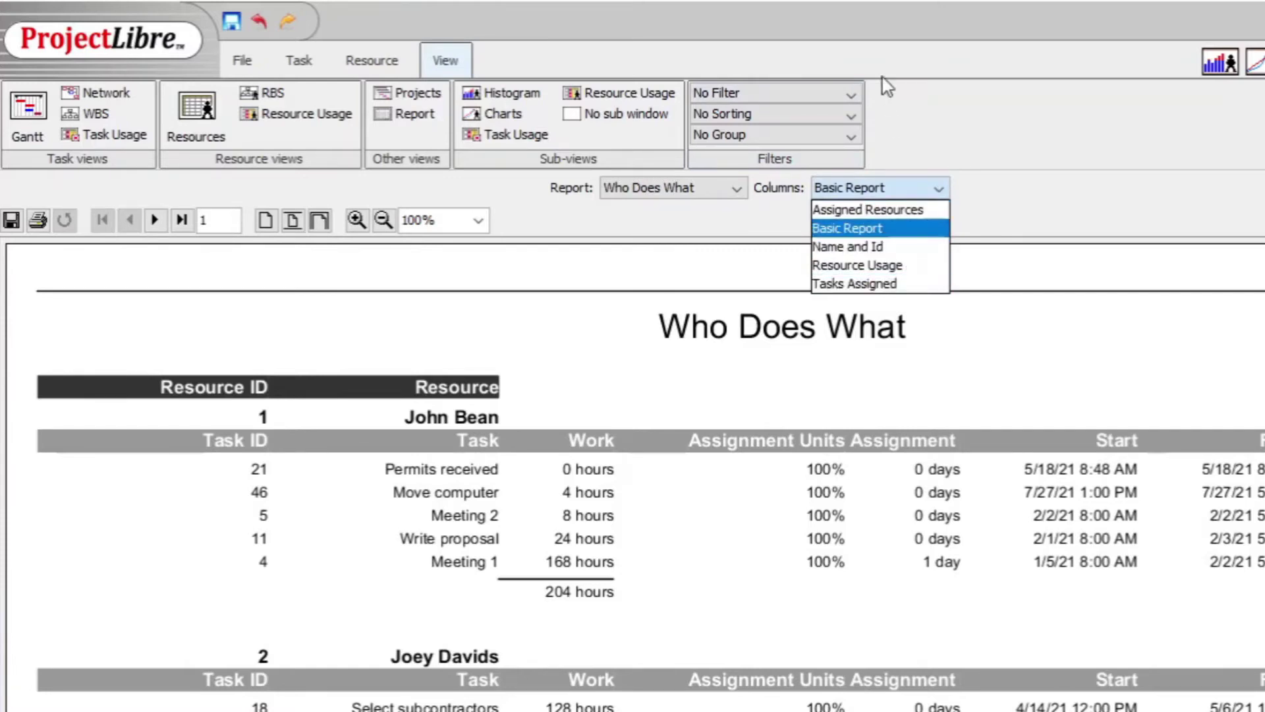
click(853, 97)
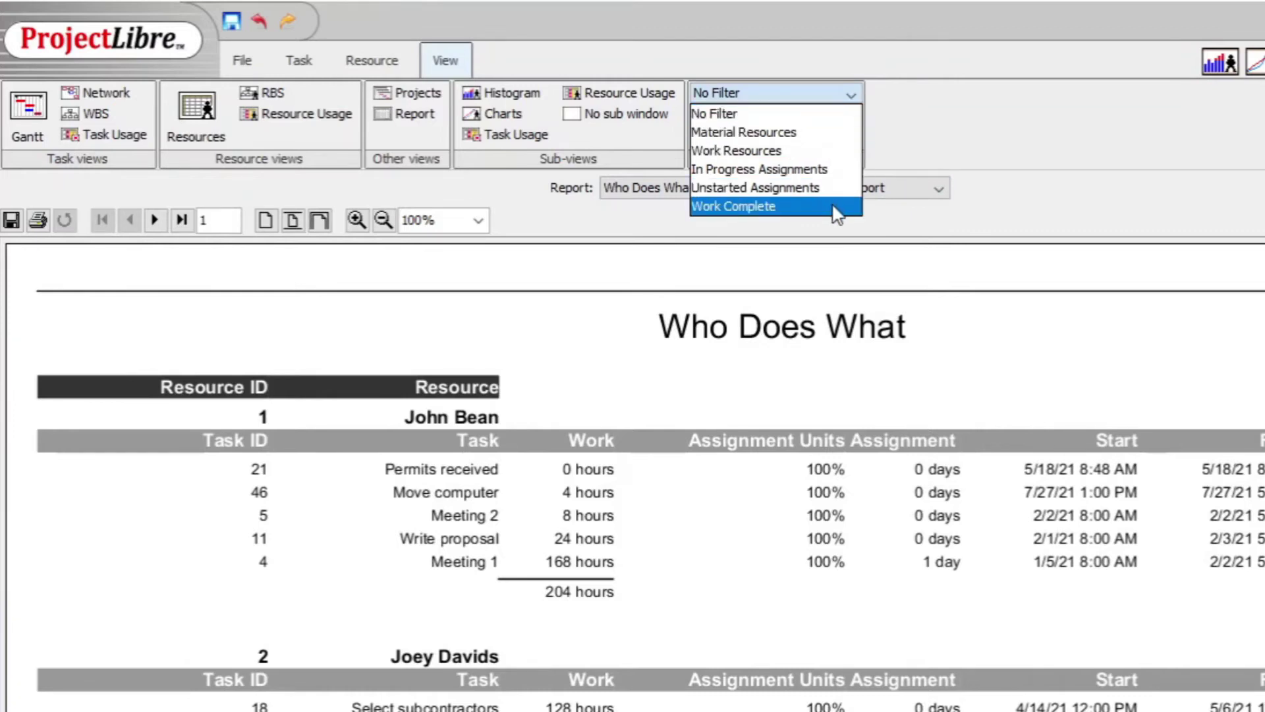
click(1001, 187)
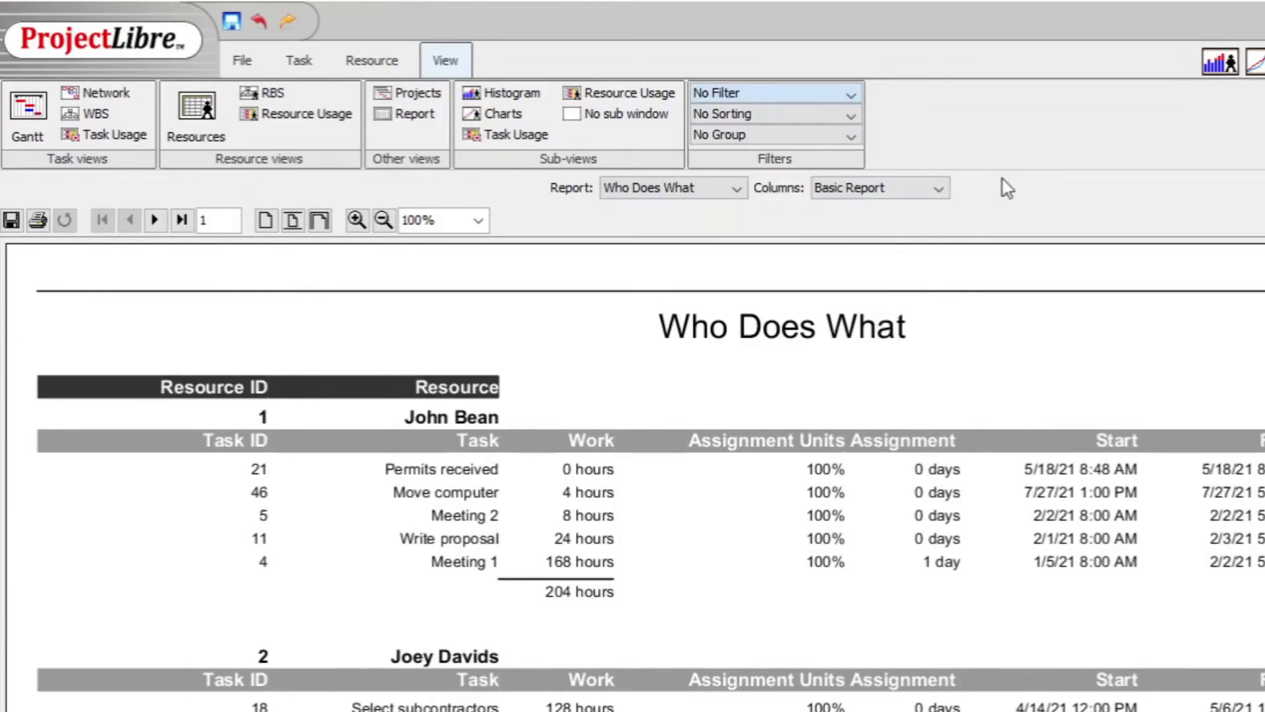
Switch back to the Project Details report for Moving of Training Offices, keeping No Filter.
click(736, 190)
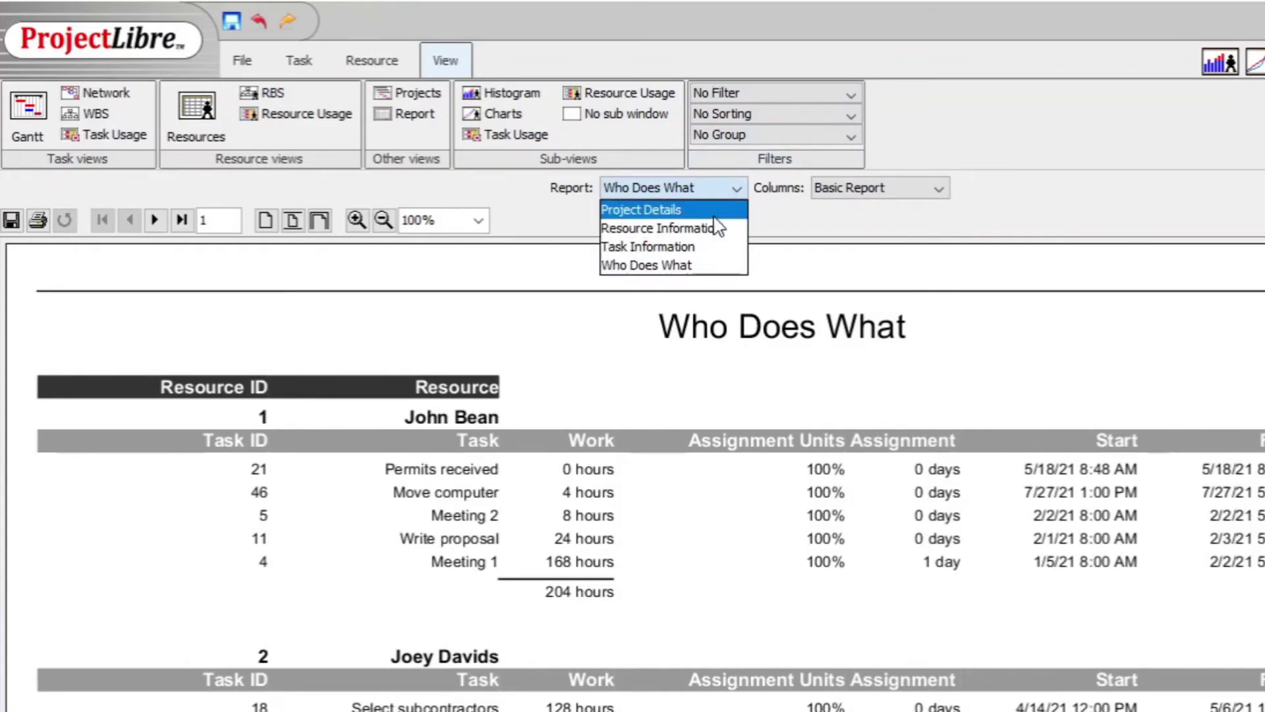
click(717, 211)
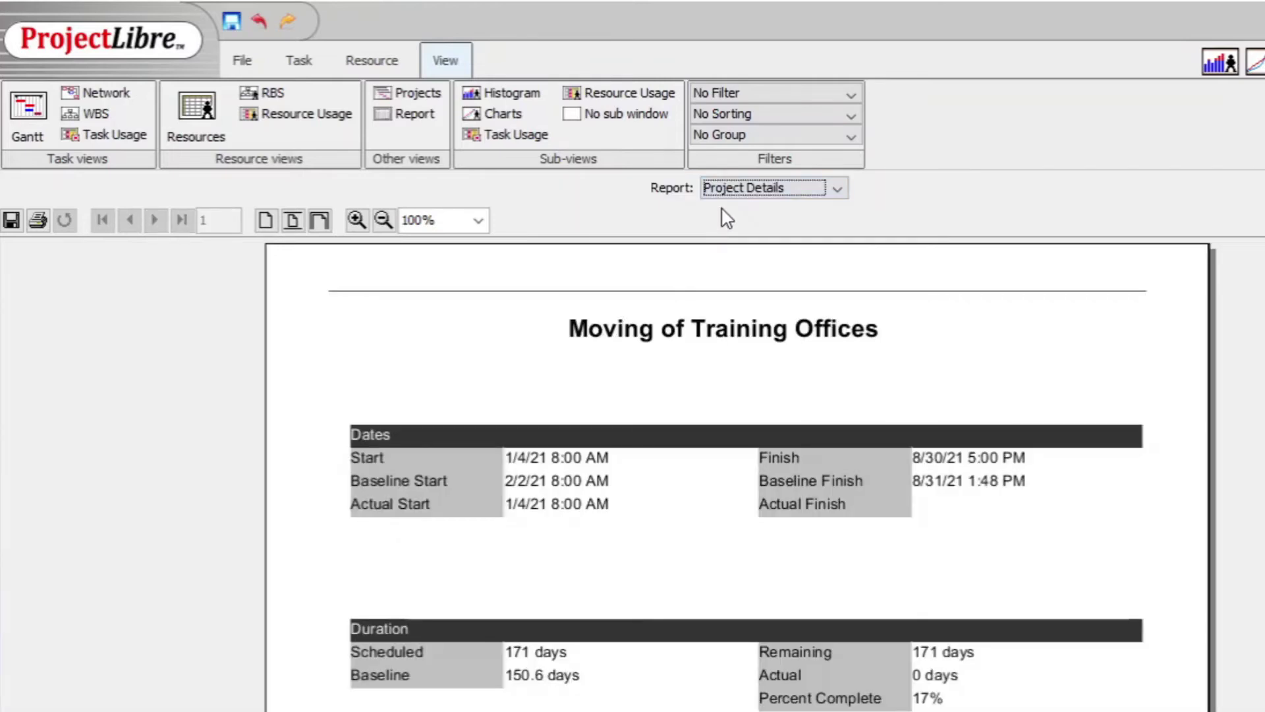
click(851, 96)
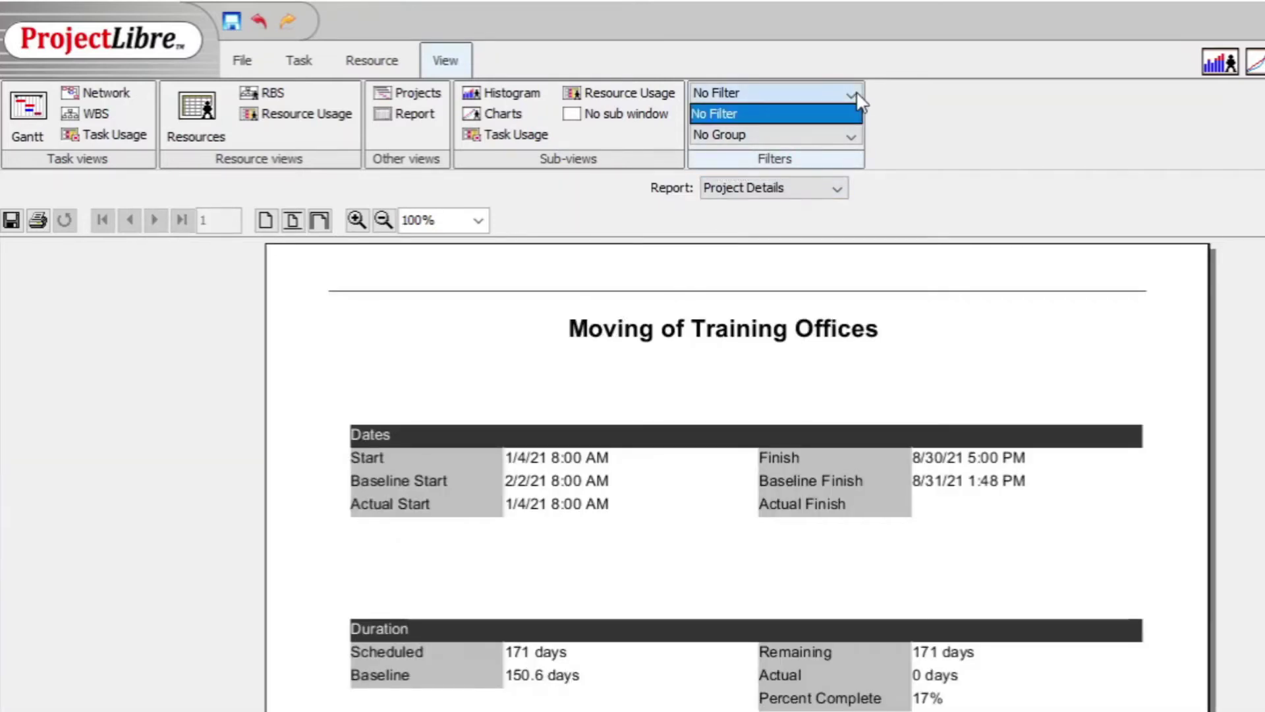
click(855, 98)
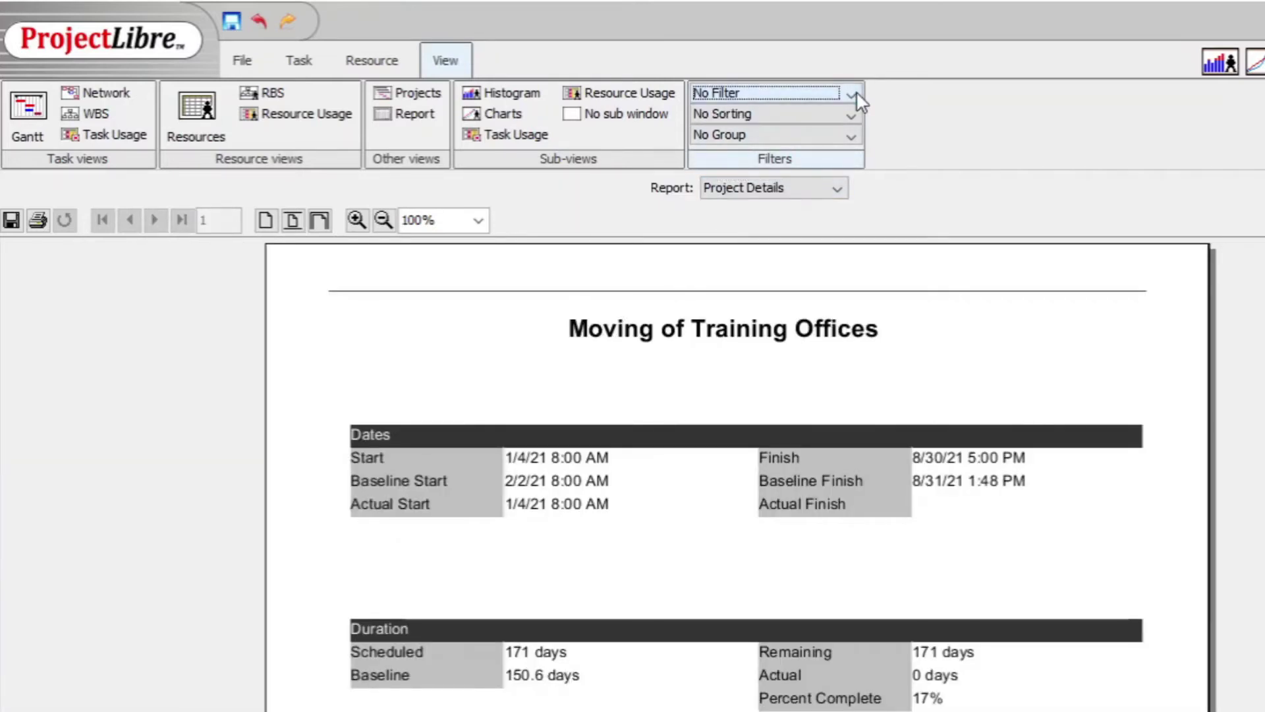
click(837, 193)
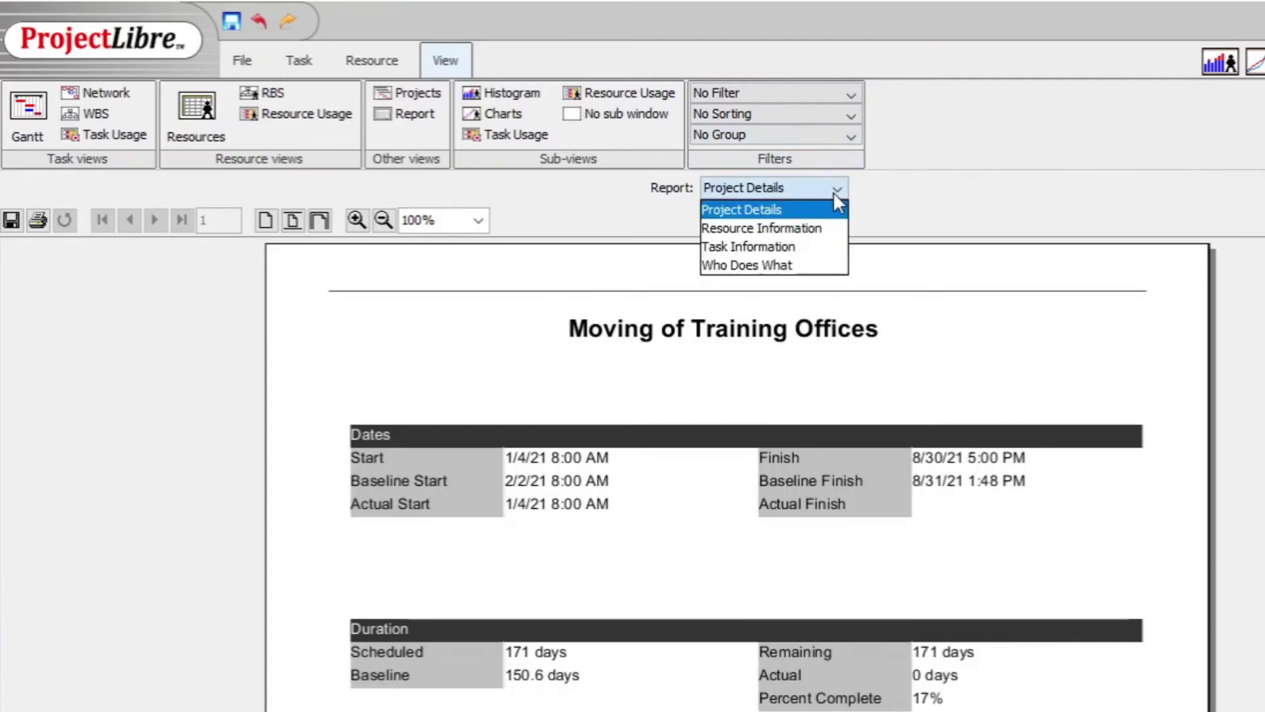
Show the Task Information report with Earned Value - Schedule columns (BCWS, BCWP, SV, SV Percent).
click(814, 250)
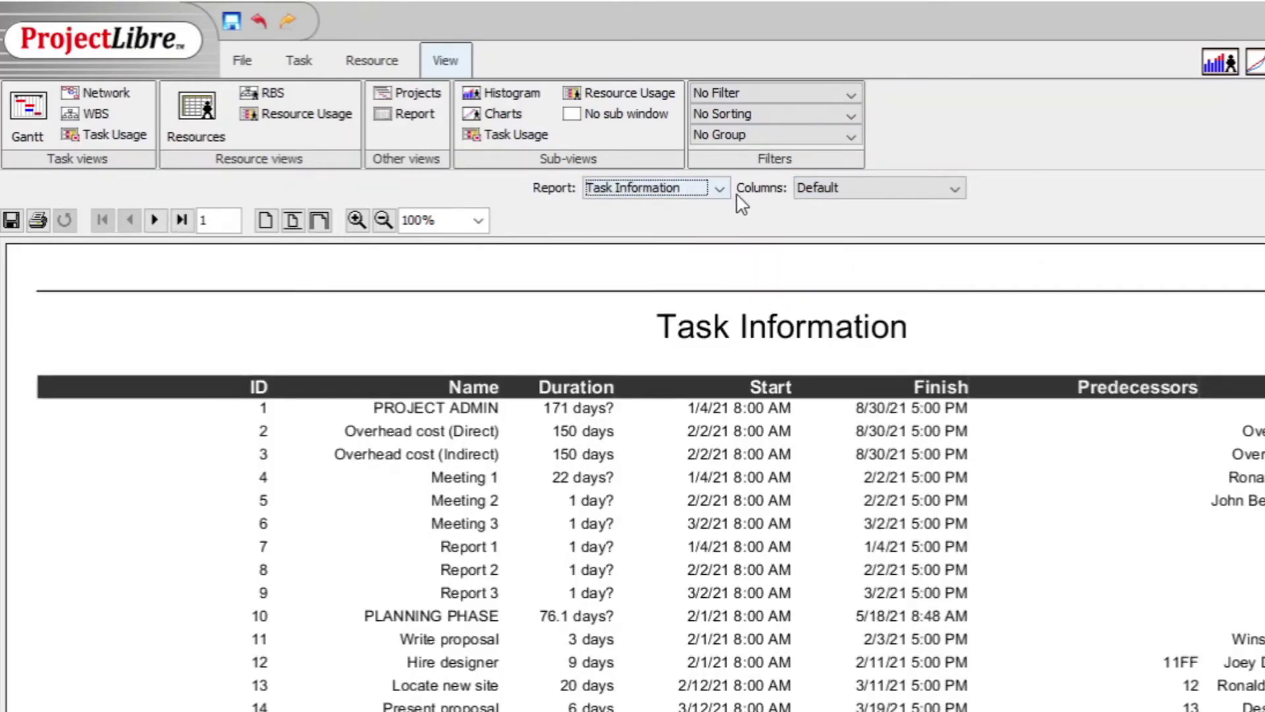
click(955, 190)
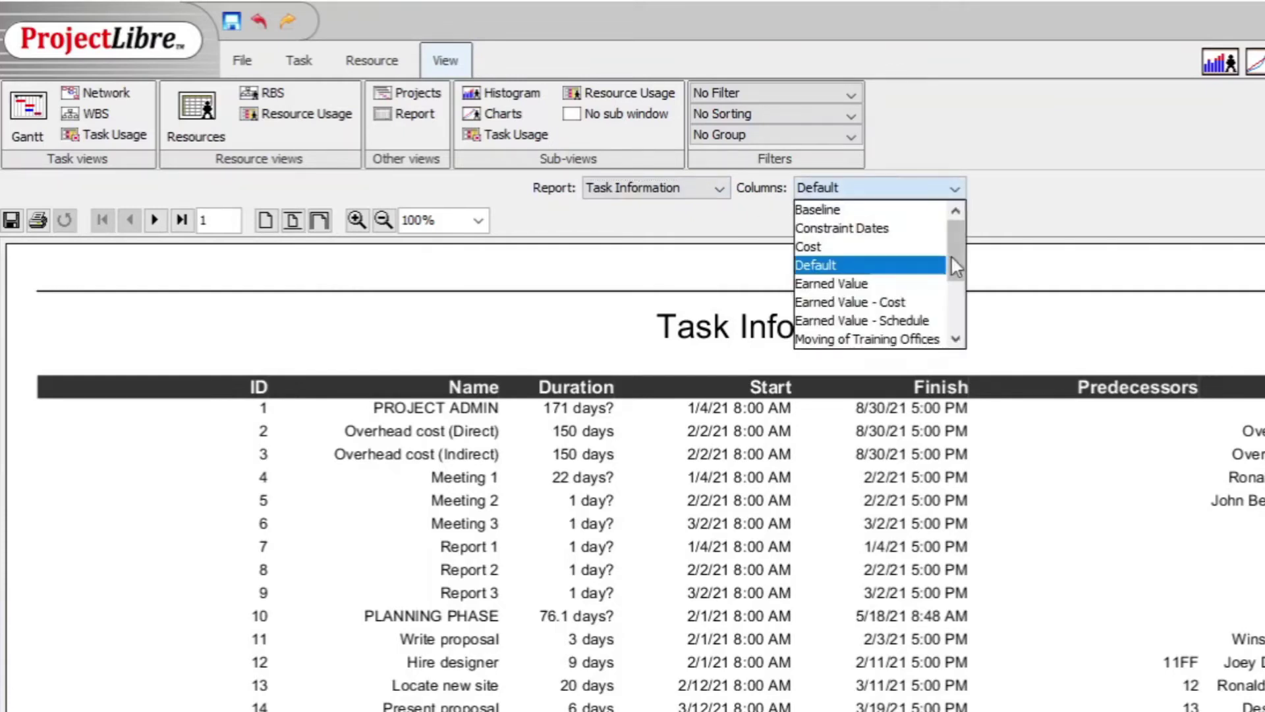
click(934, 321)
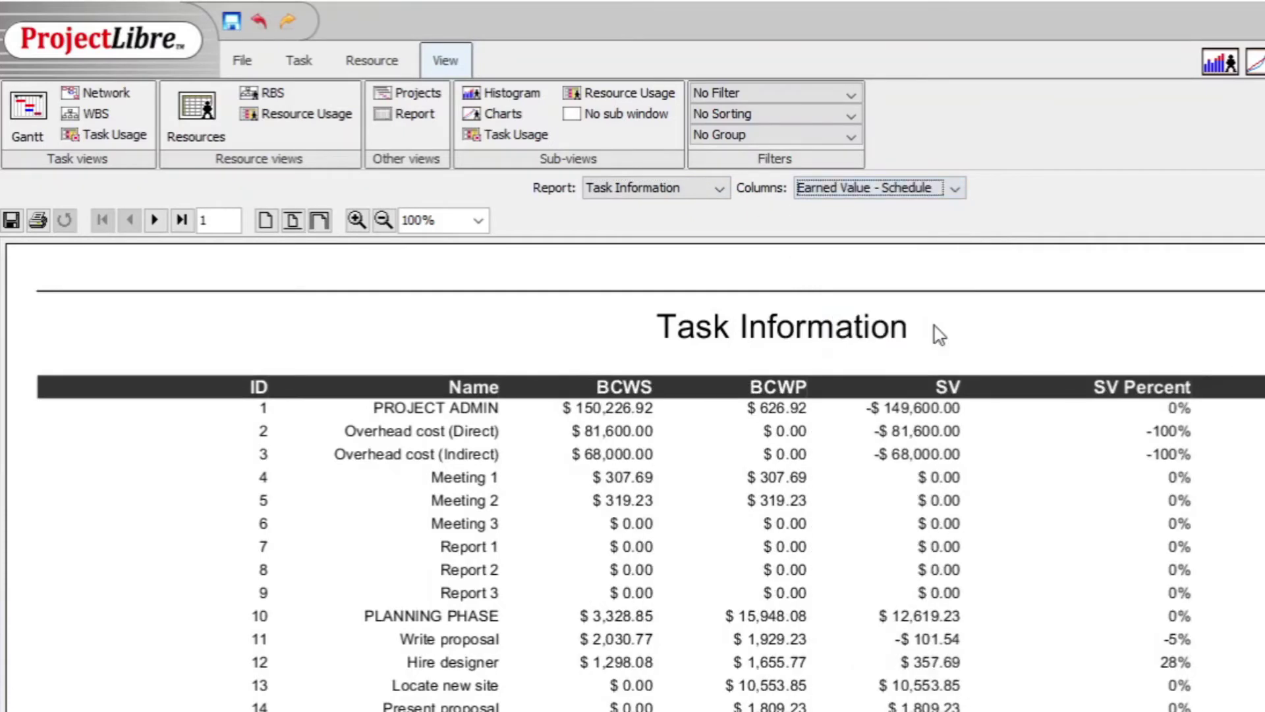
click(851, 95)
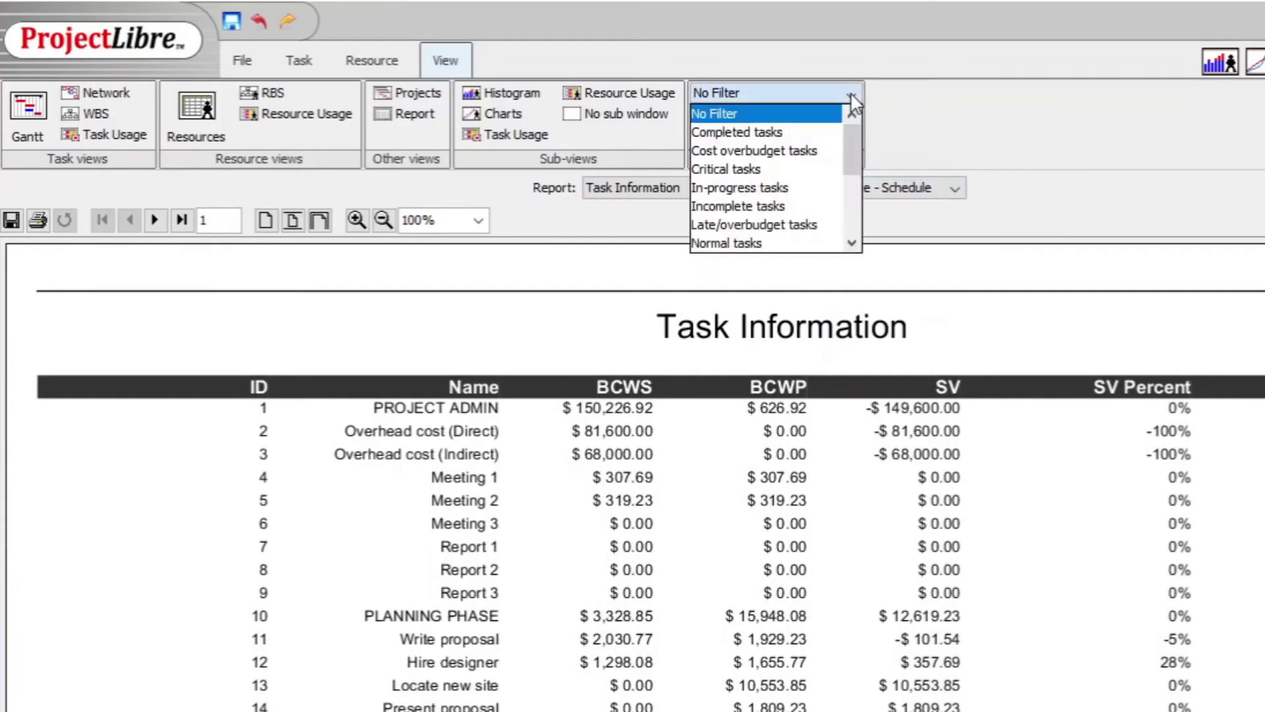
drag(851, 165, 851, 221)
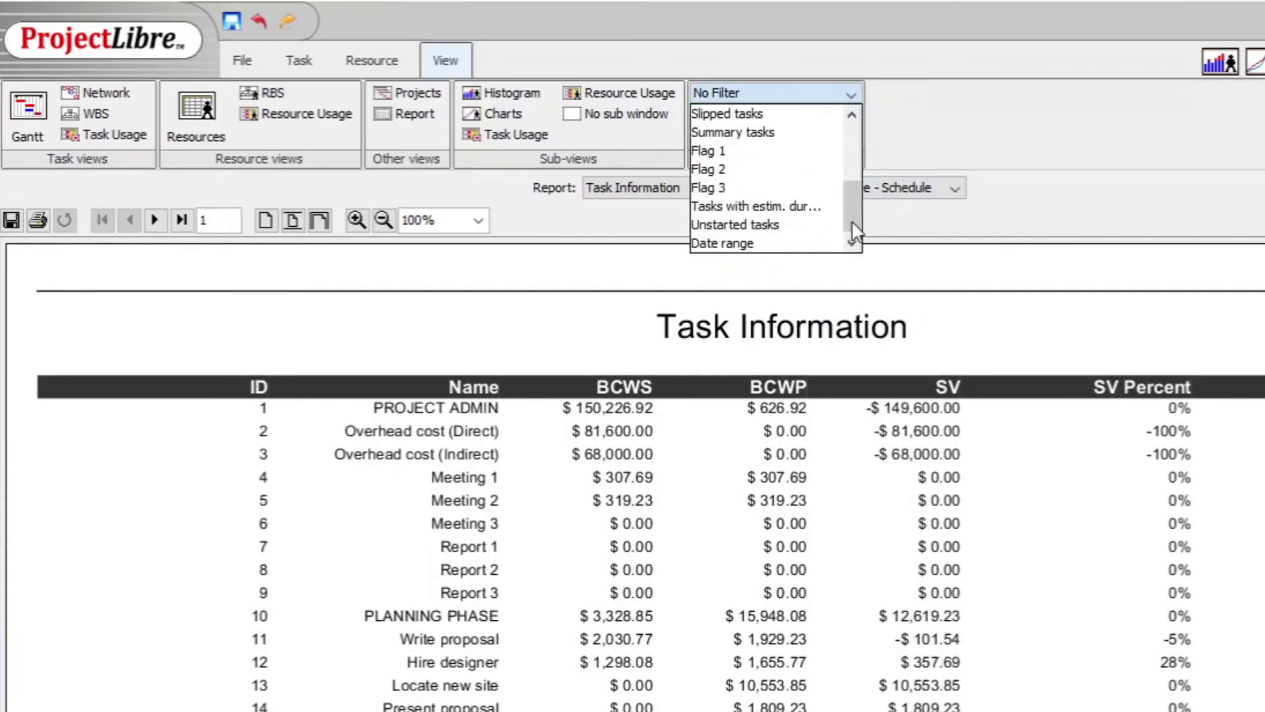
Apply a Date range filter from 1/1/21 to 2/4/21, leaving seven tasks listed.
click(777, 244)
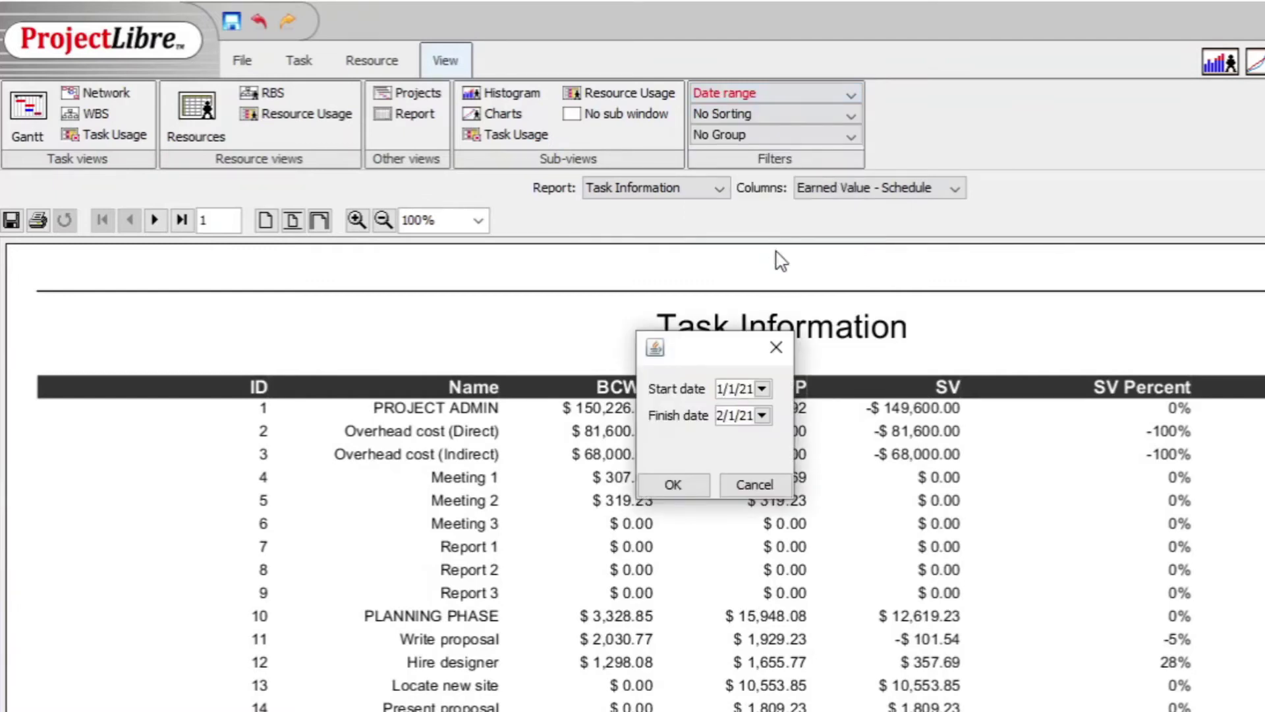
click(763, 415)
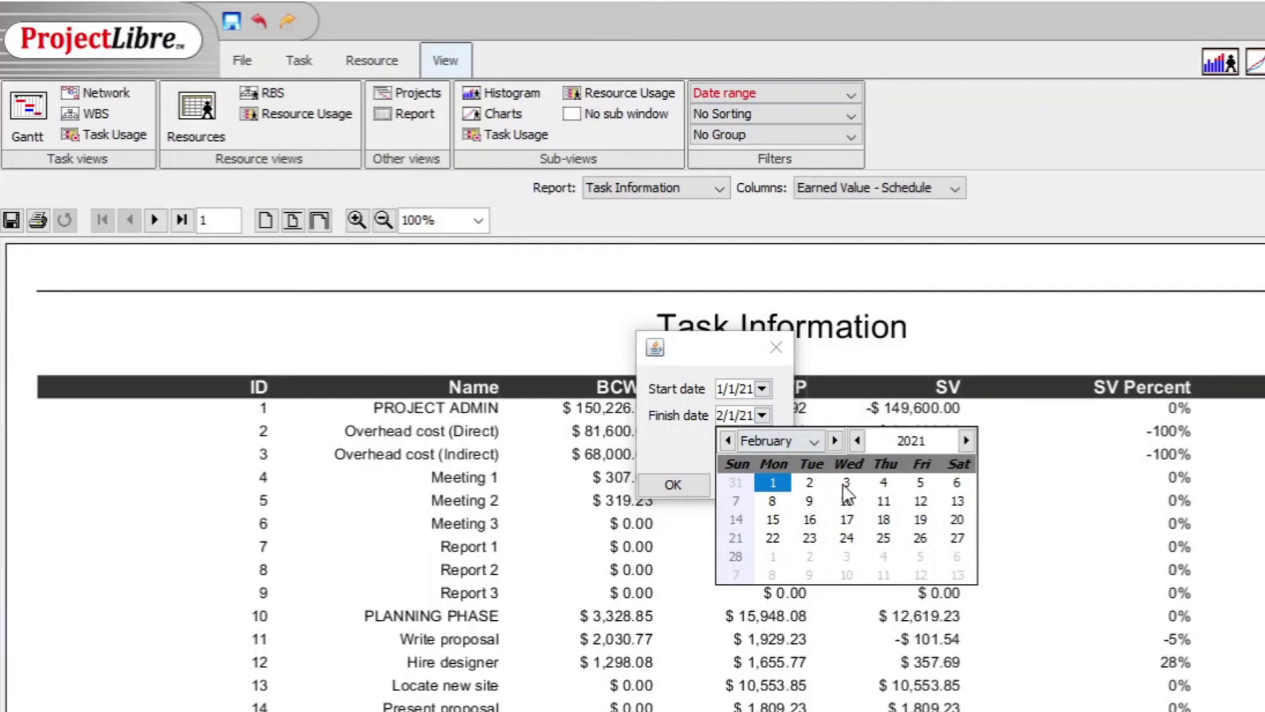
click(884, 485)
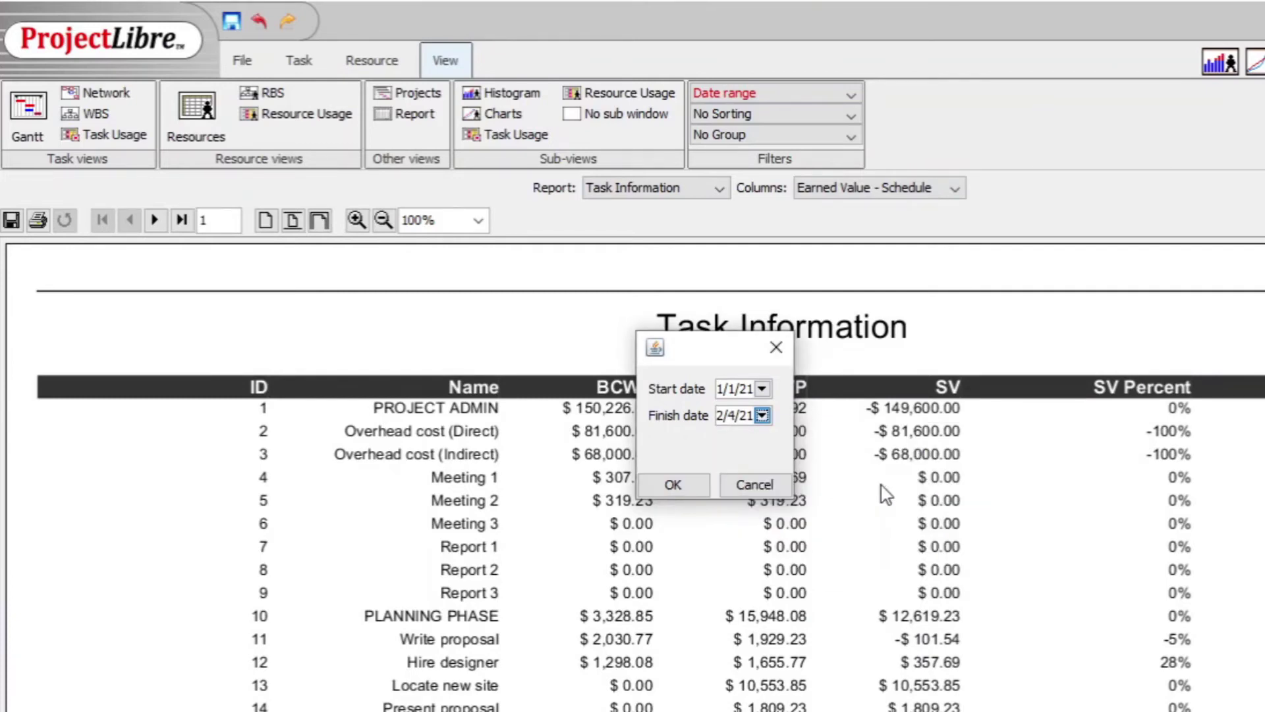
click(704, 486)
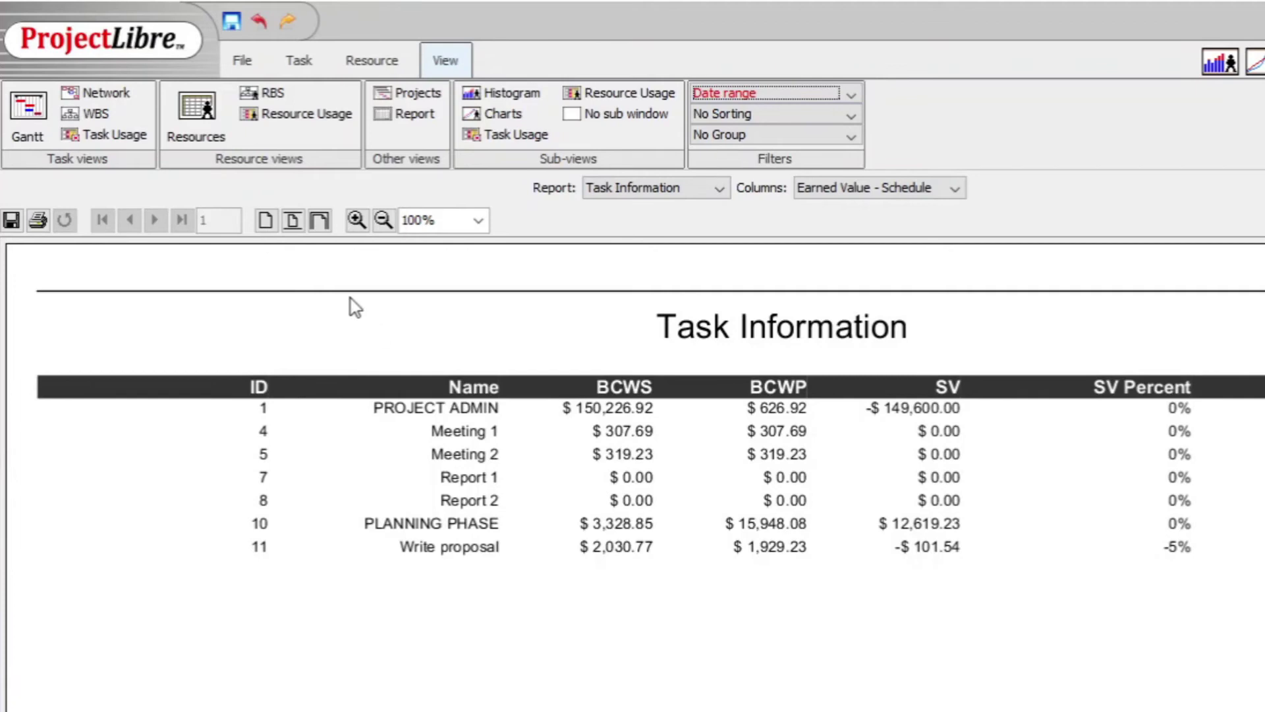
Switch the report preview between Fit Page and Fit Width, ending on the whole page.
click(266, 221)
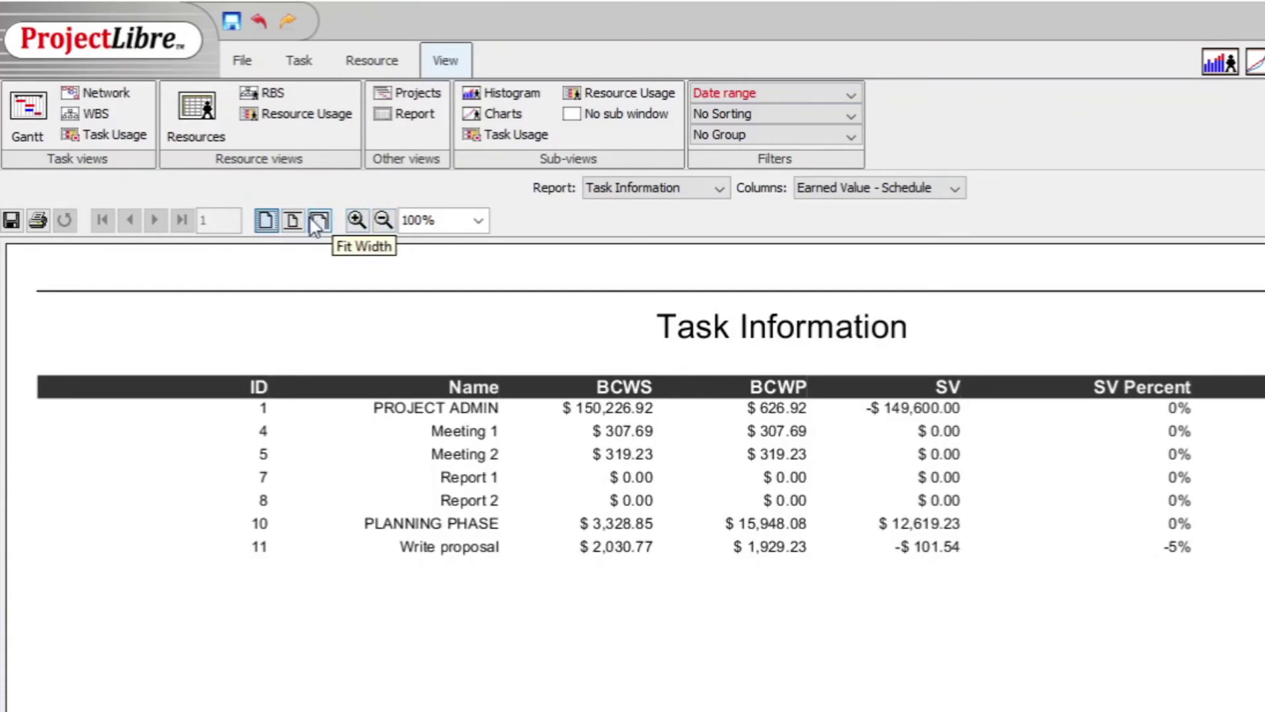
click(293, 222)
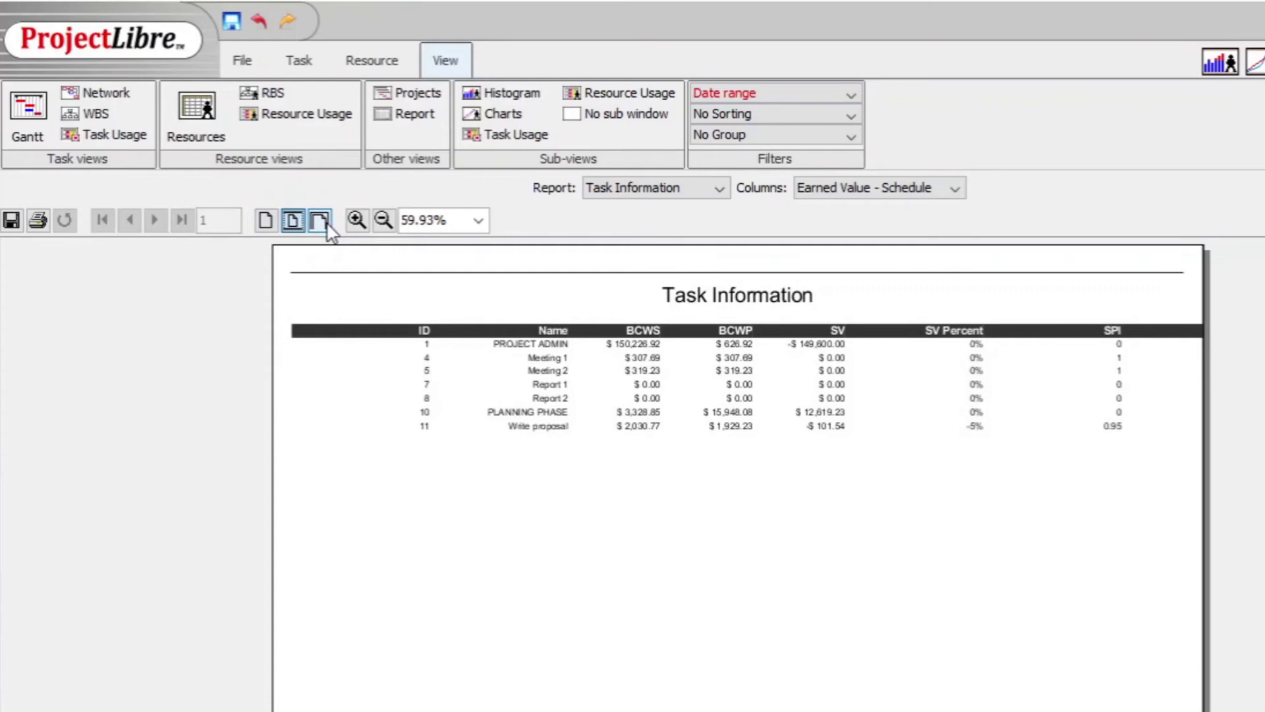
click(320, 222)
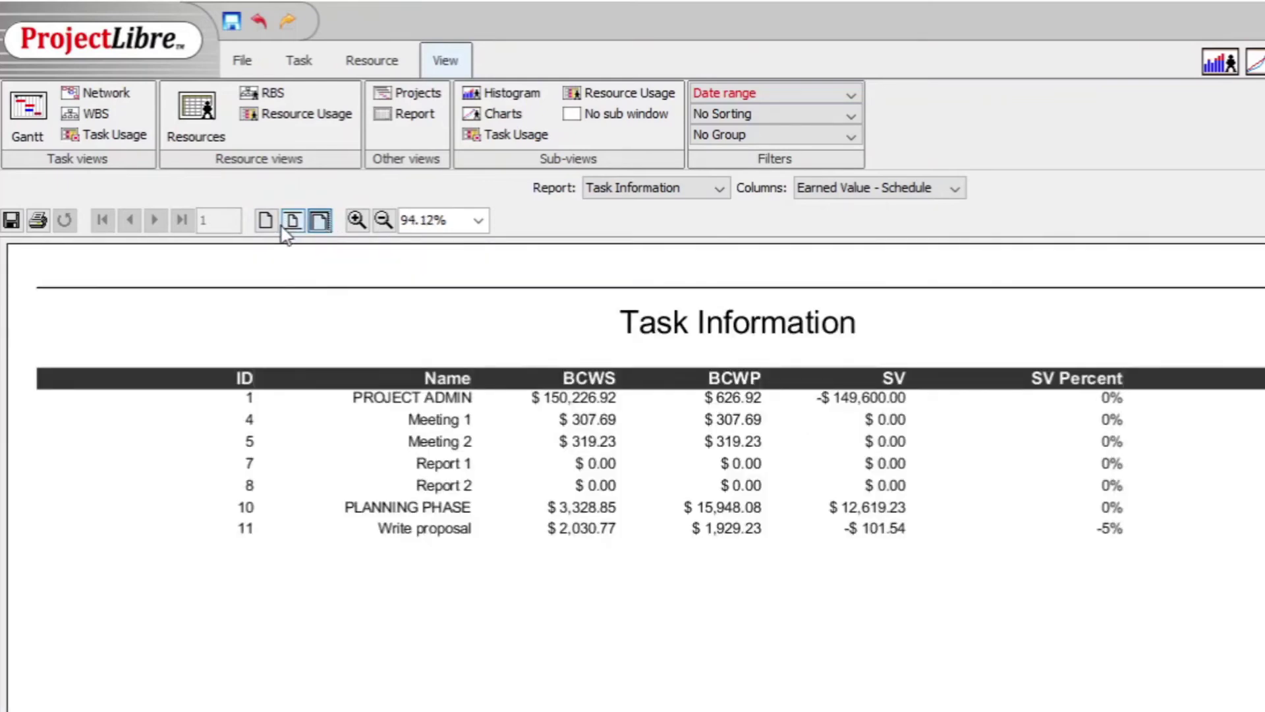
click(295, 222)
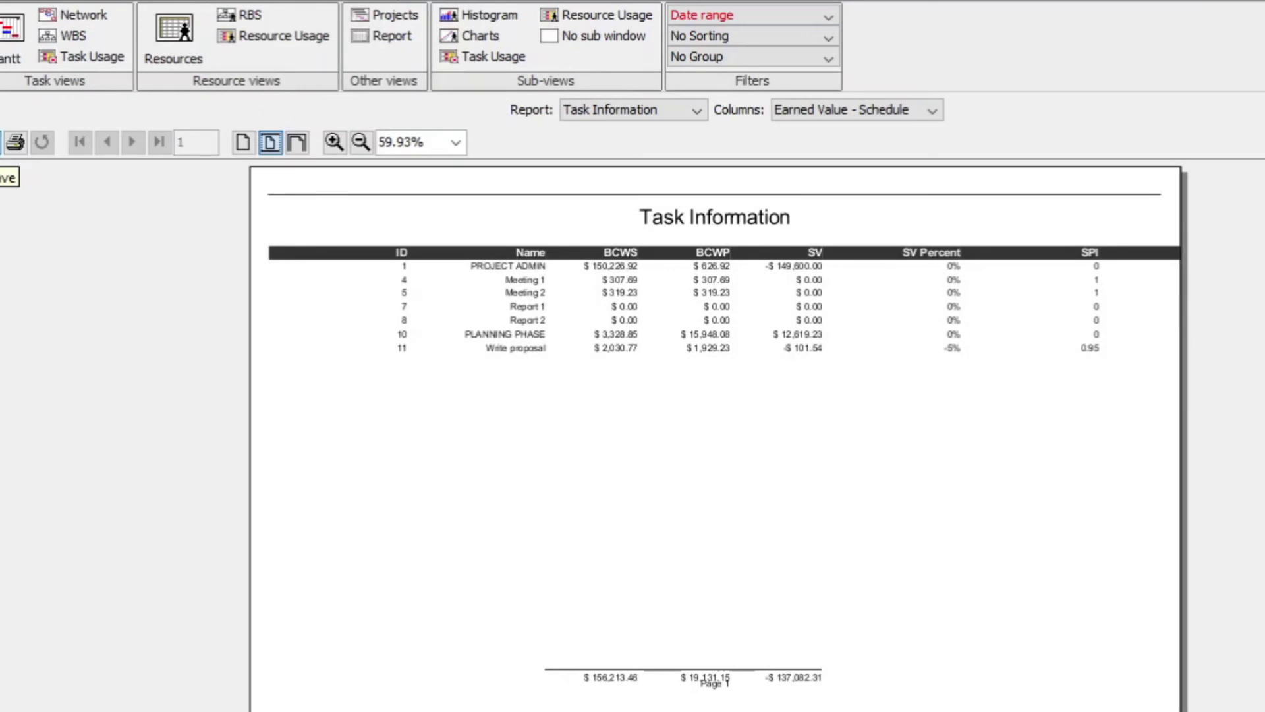
Save the report into the 00 General > SET folder with PDF (*.pdf) as file type.
click(1, 142)
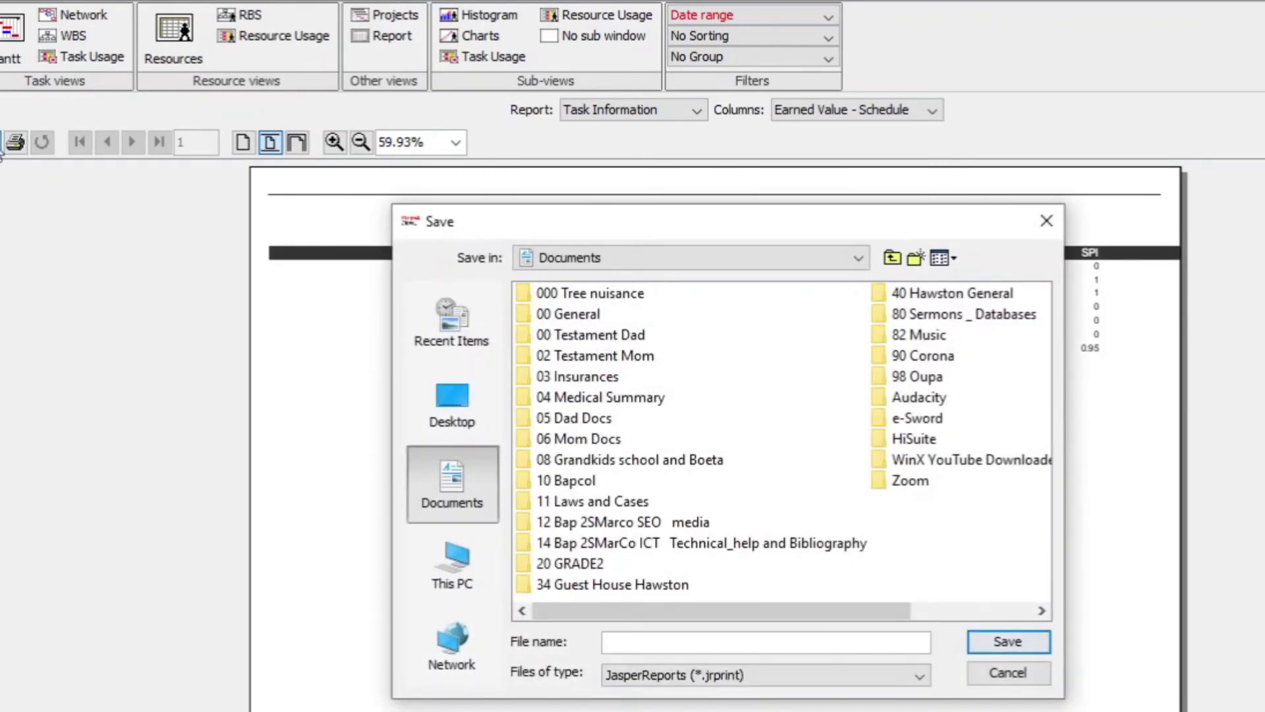
double_click(560, 315)
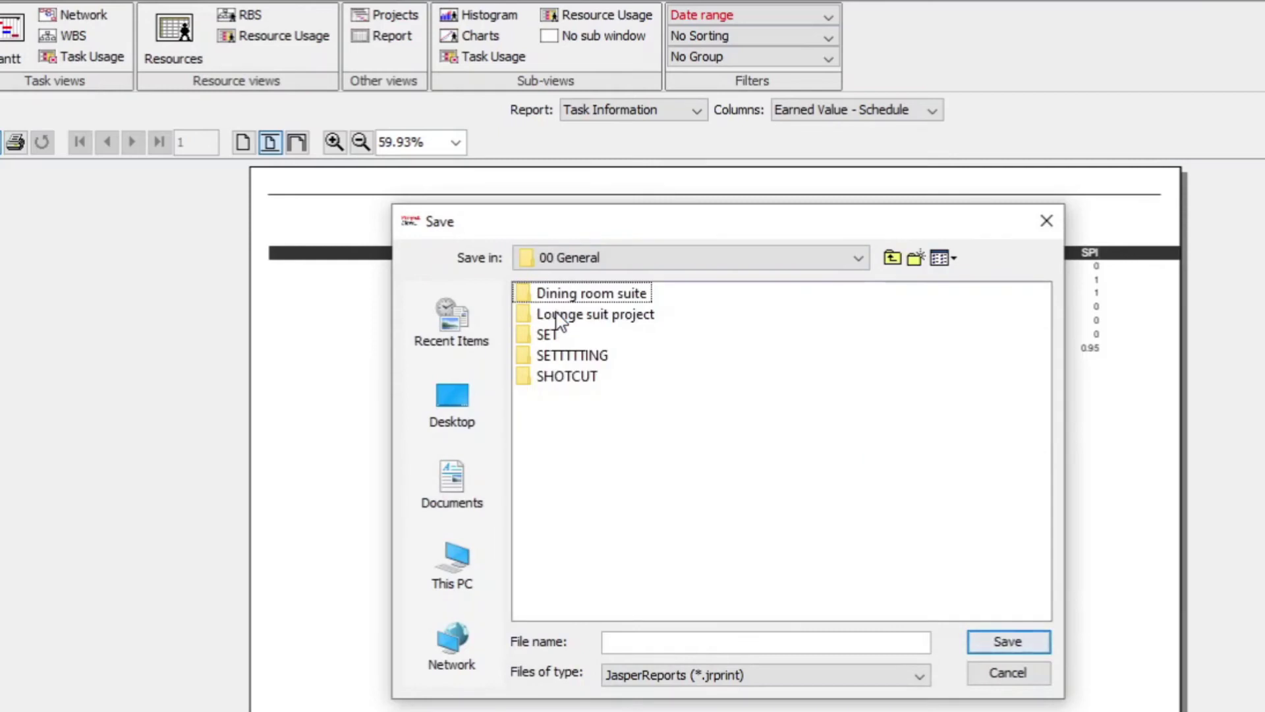
double_click(553, 335)
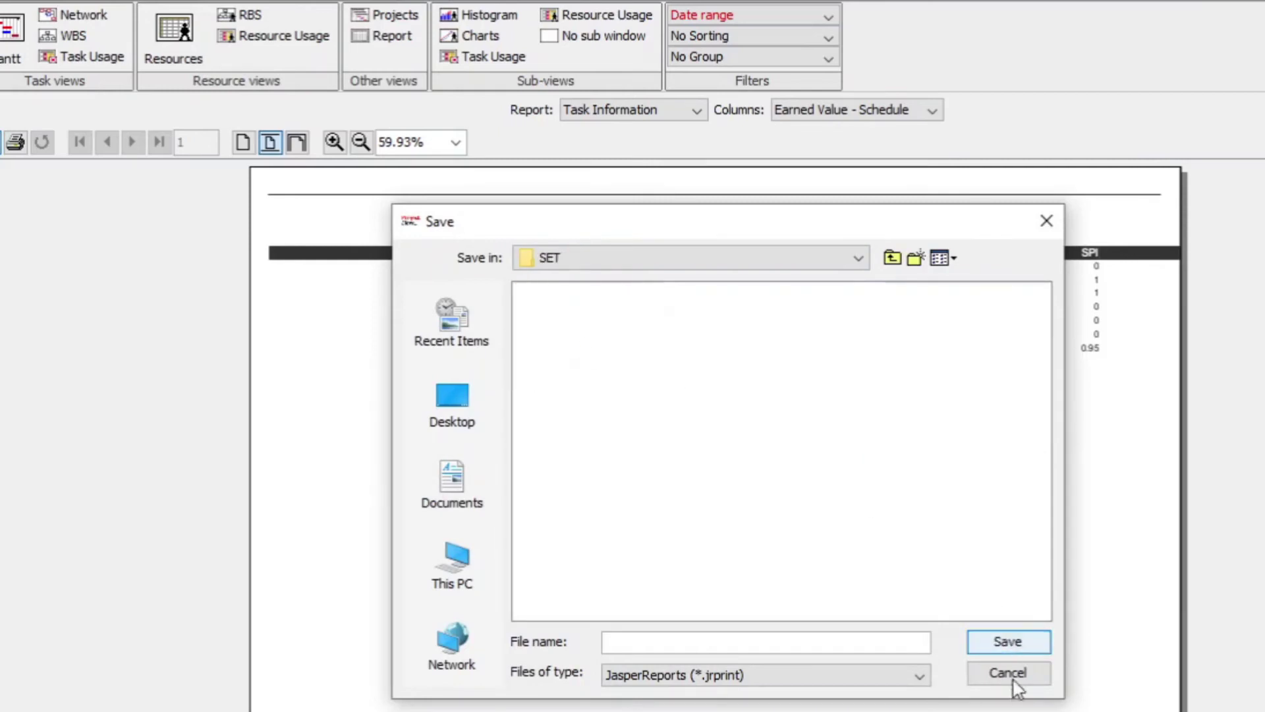
click(920, 679)
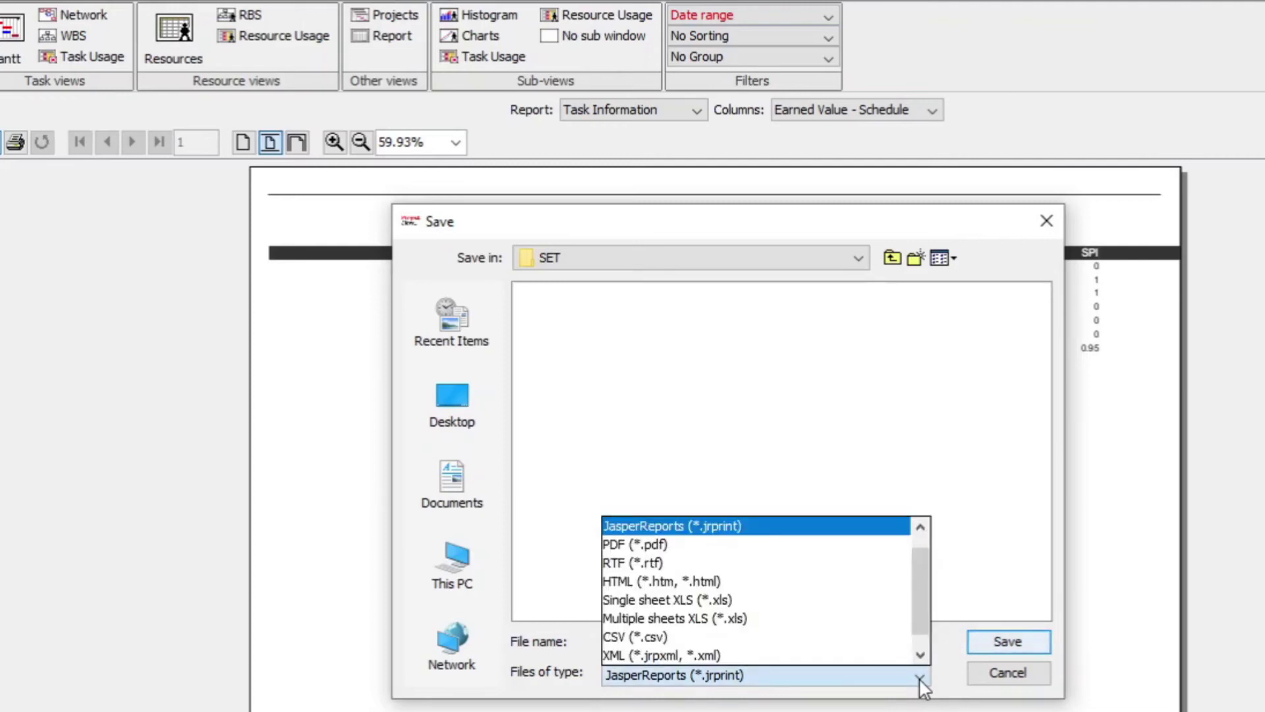
click(901, 561)
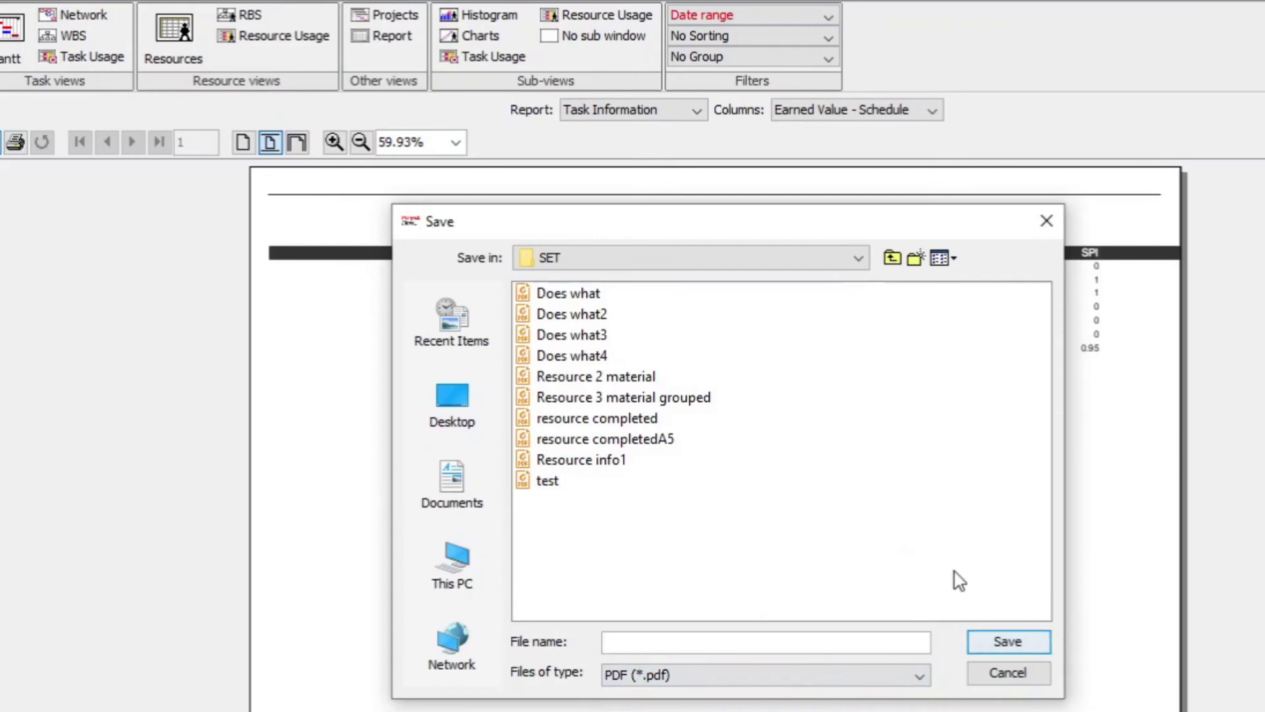
Name the file AAAA2 and export the report as PDF.
click(676, 644)
text(AAAA@)
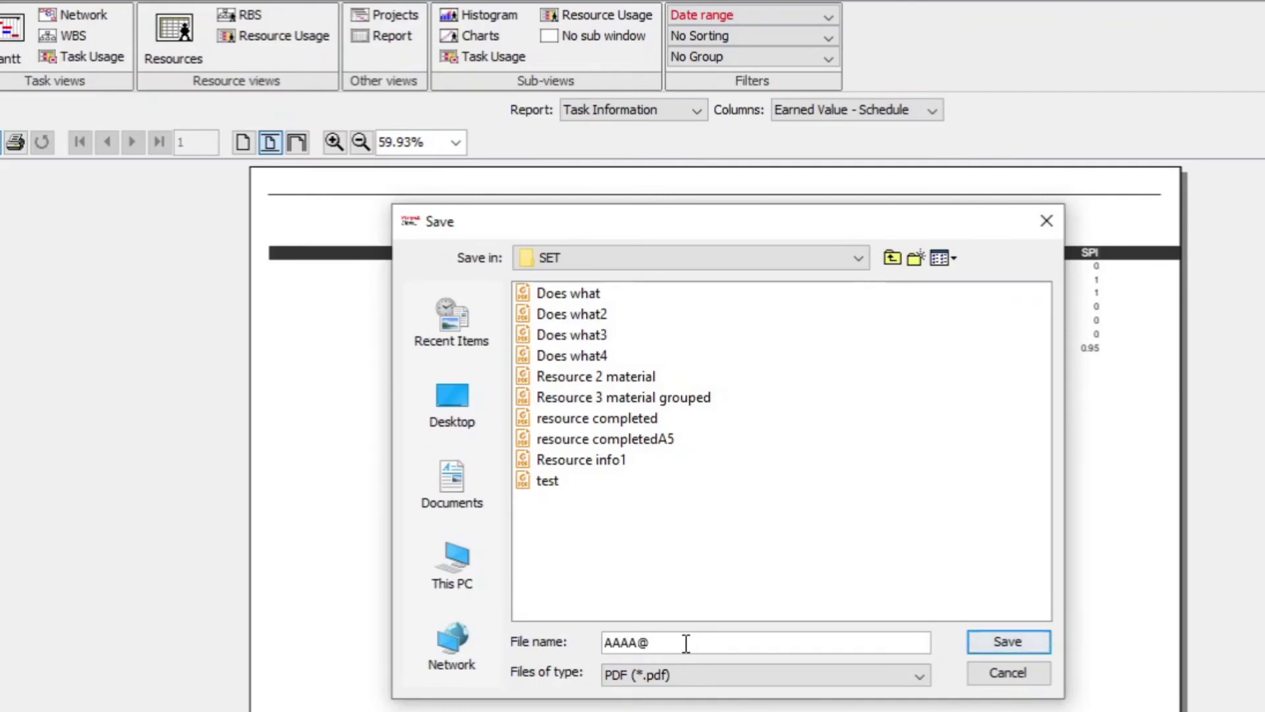
key(BackSpace)
text(2)
click(1010, 644)
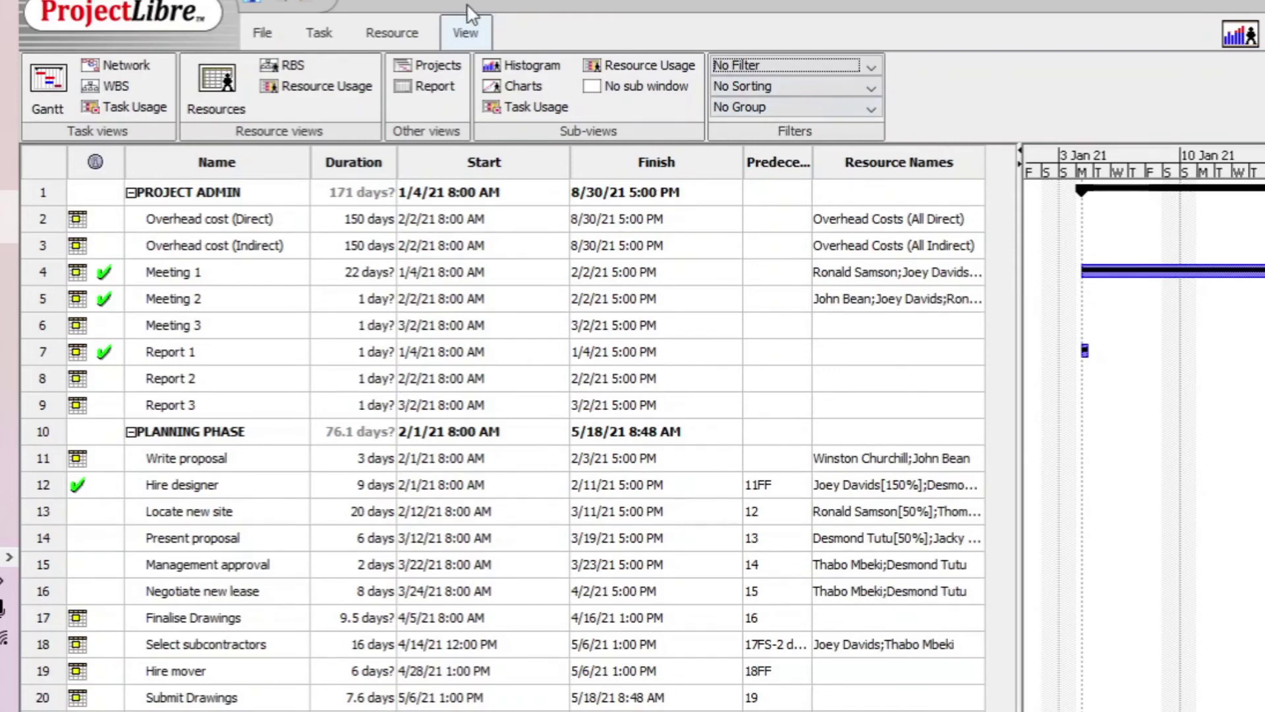
Return to the Gantt view listing every task from PROJECT ADMIN to Submit Drawings, unfiltered.
click(486, 38)
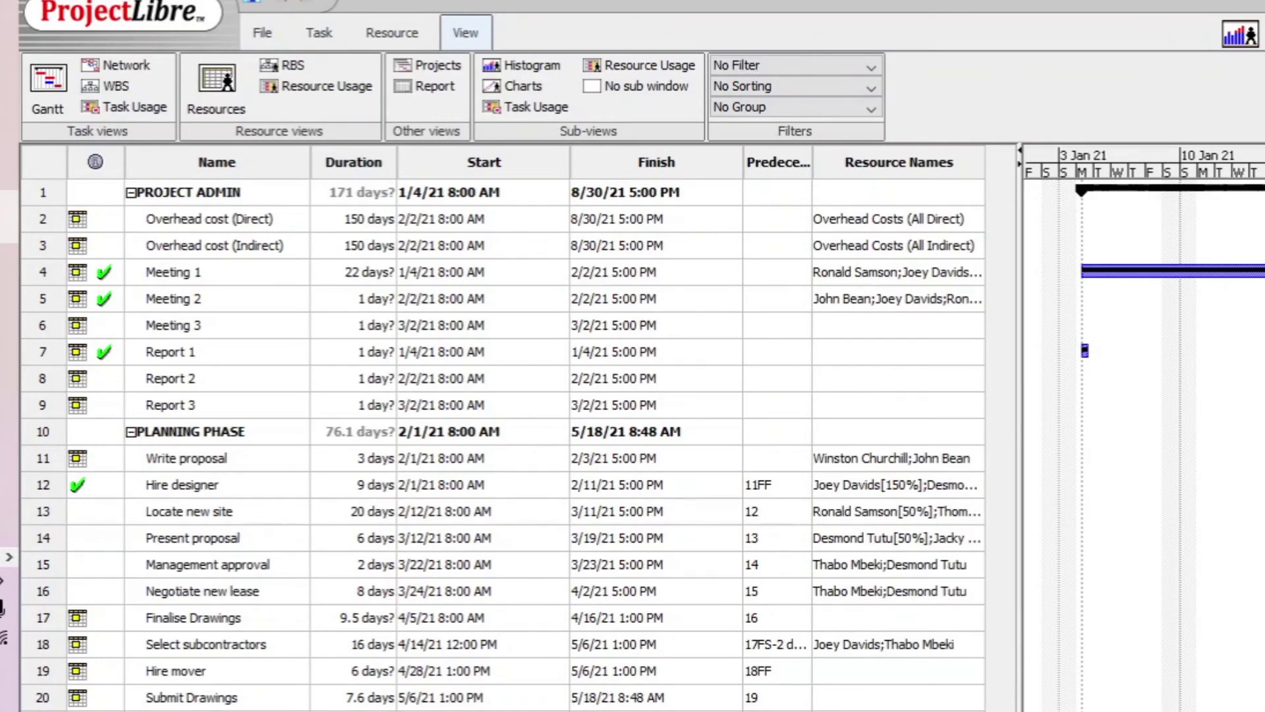
Apply the Completed tasks filter, revert to No Filter, then scroll the filter list to Date range.
click(872, 72)
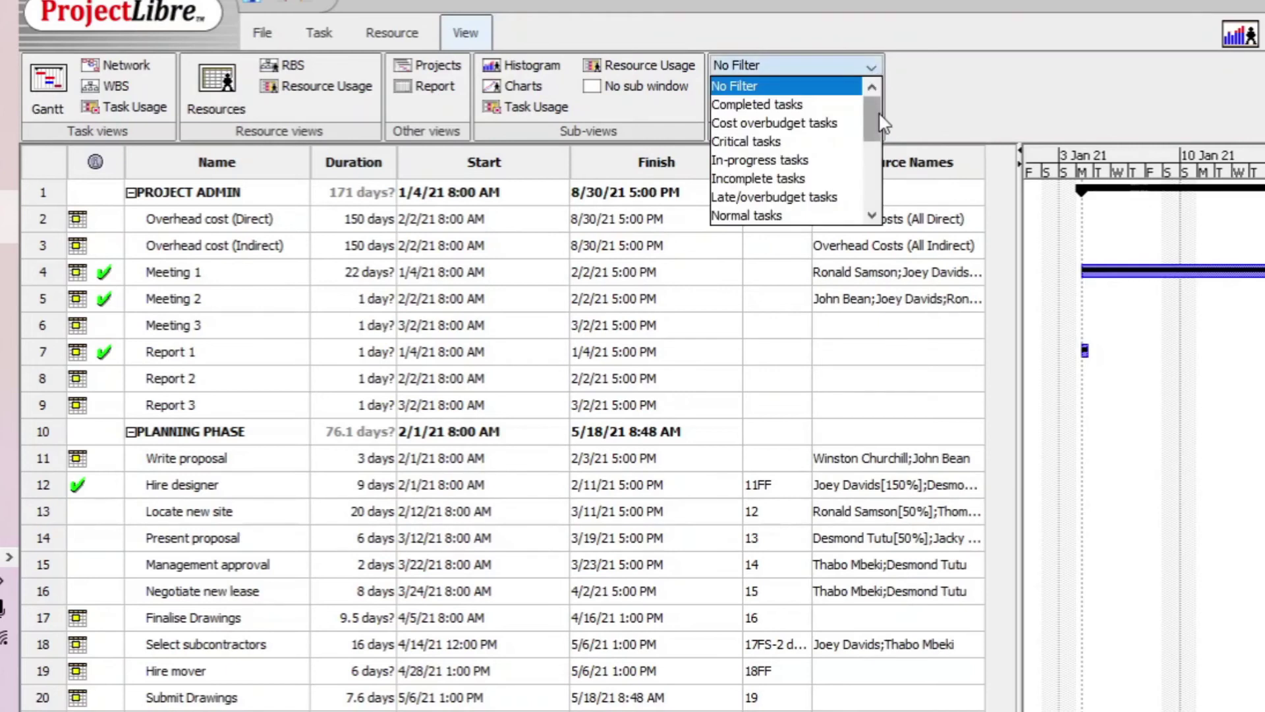
click(829, 105)
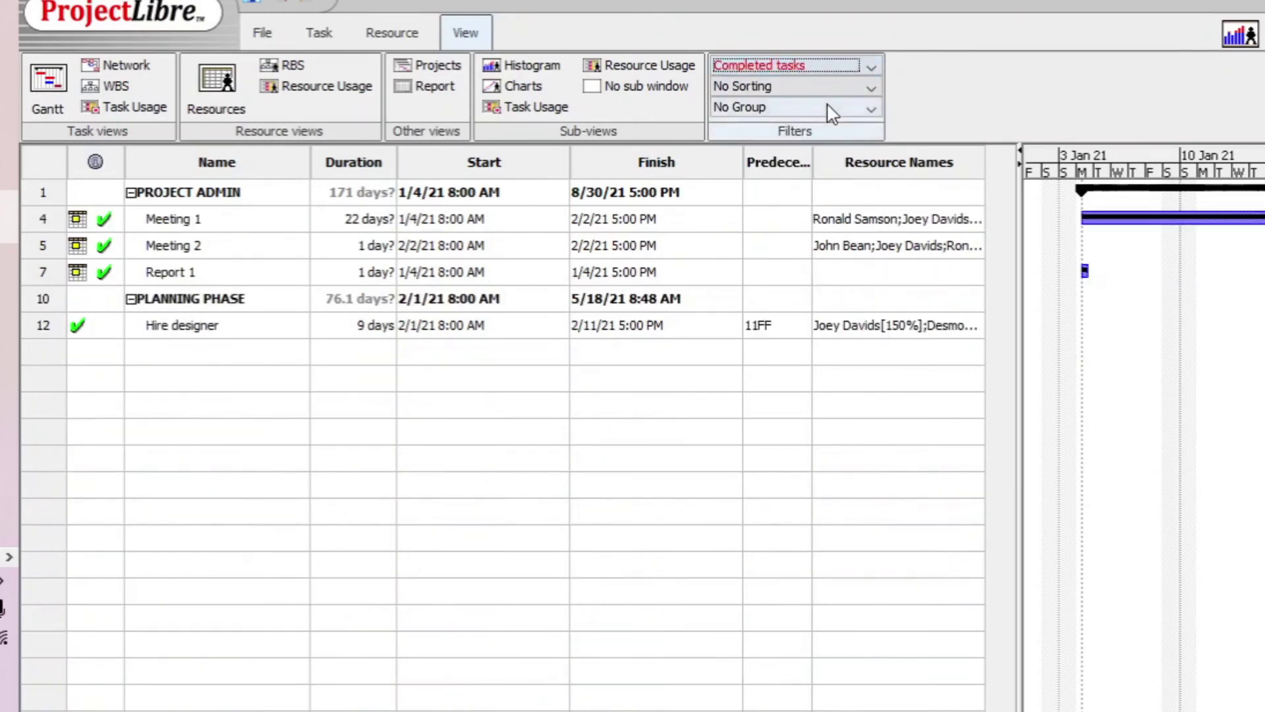
click(870, 66)
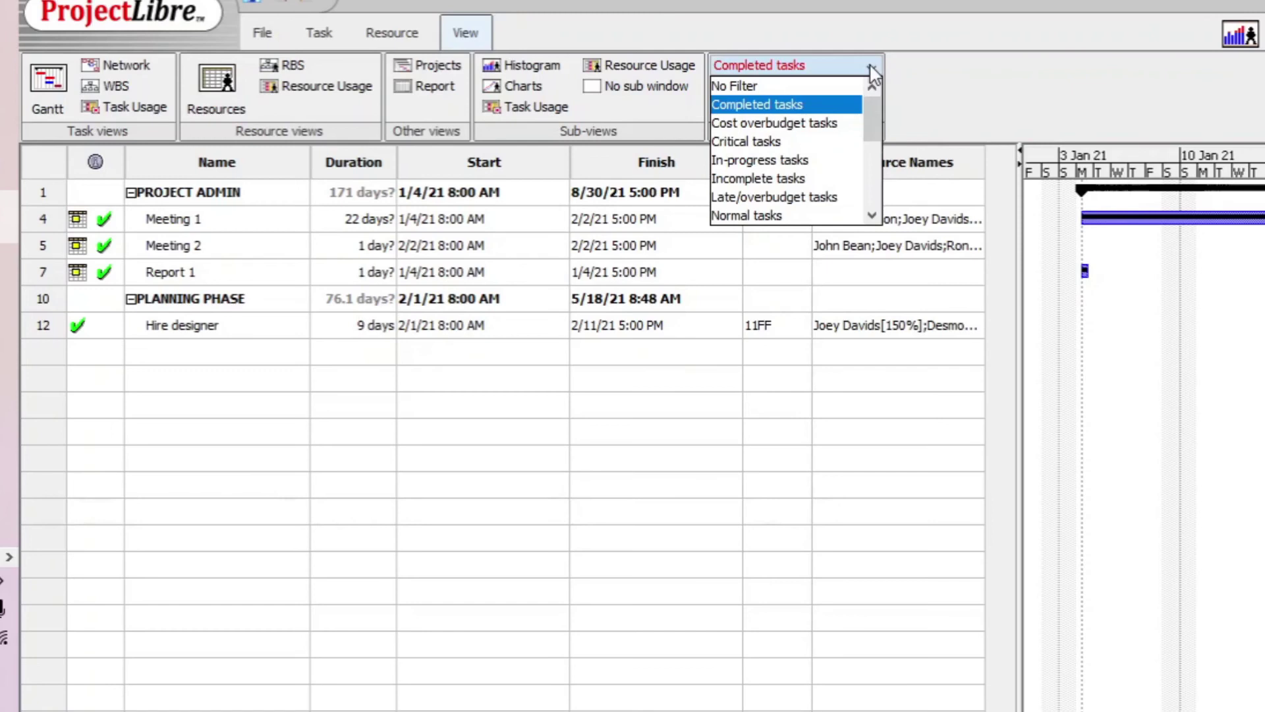
click(826, 86)
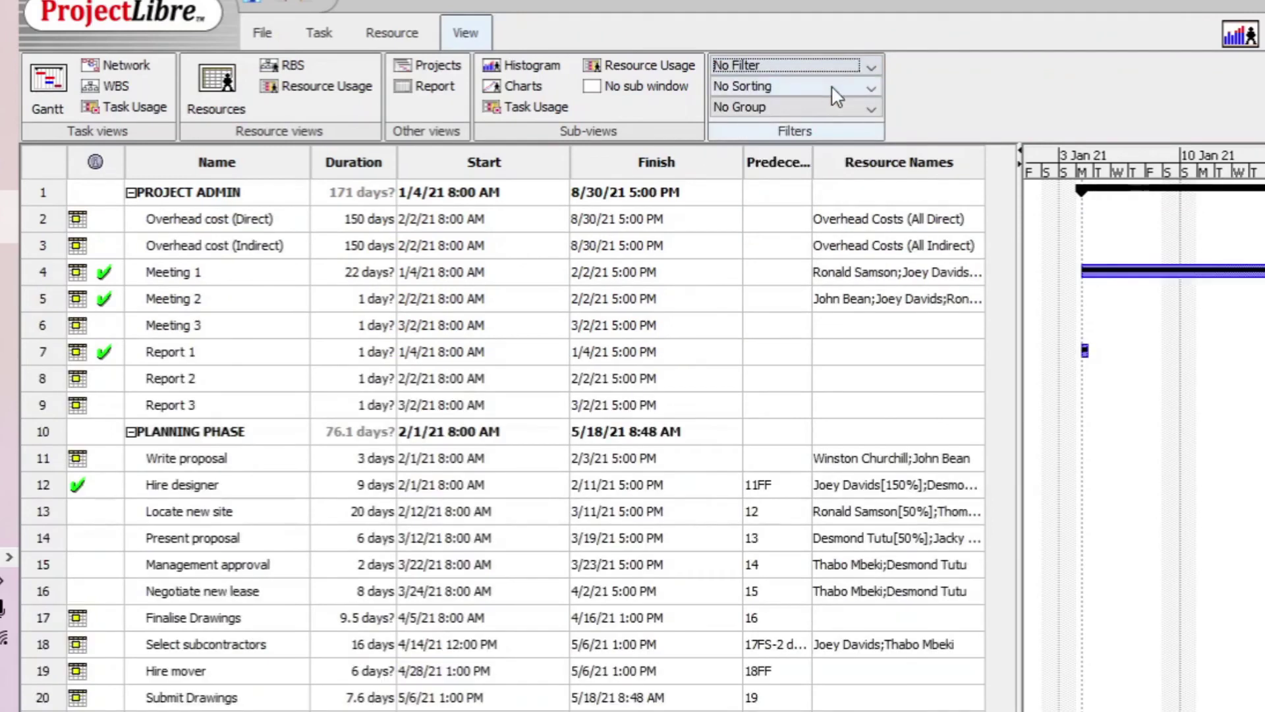
click(872, 69)
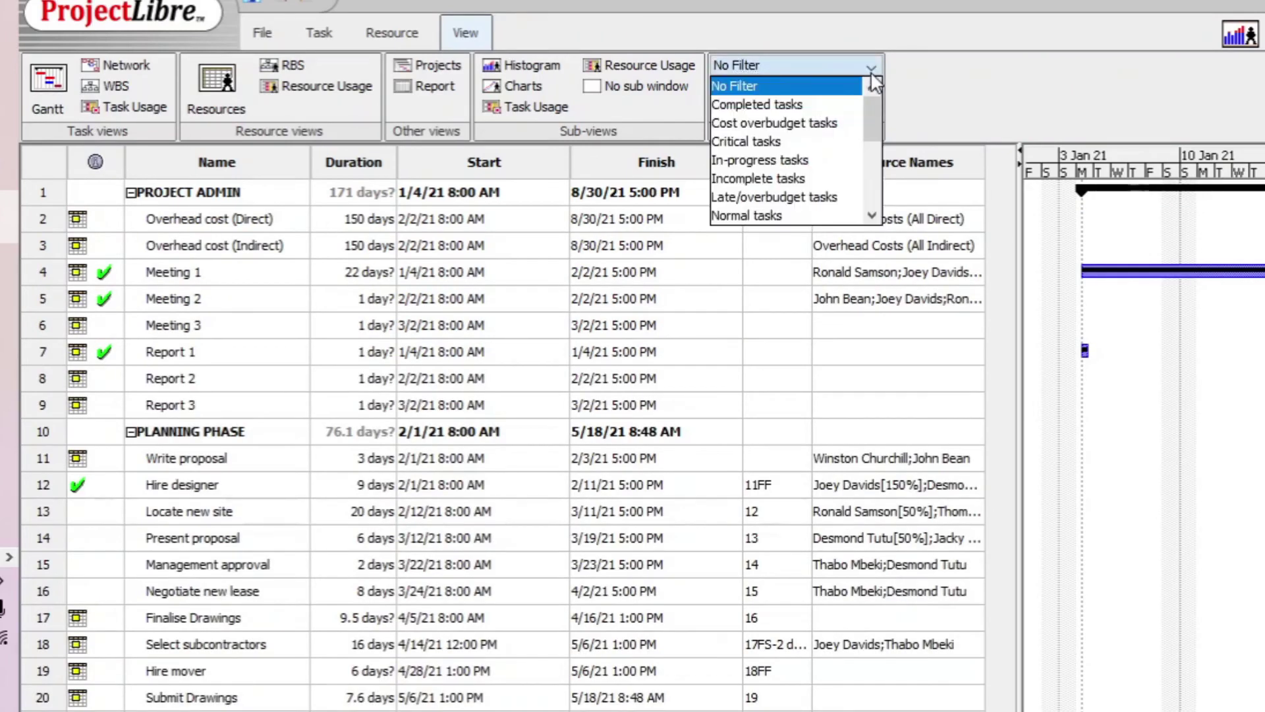
drag(880, 134, 884, 201)
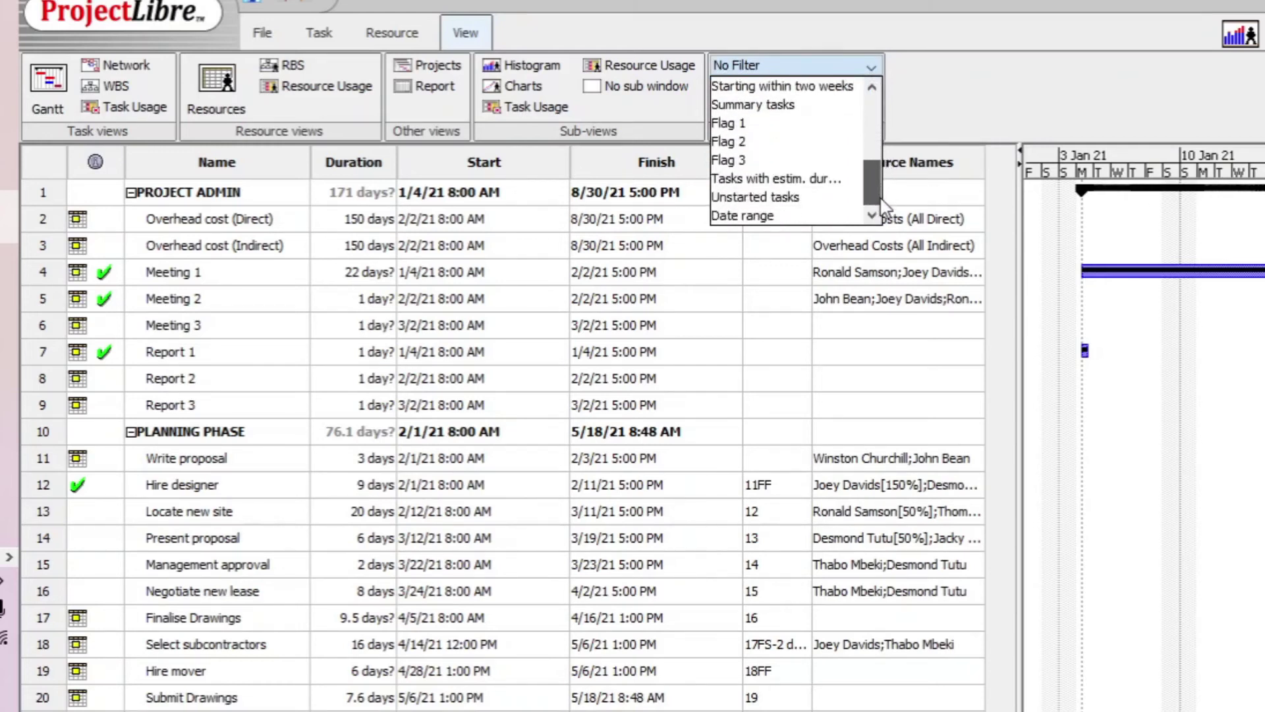
Apply a Date range filter with start 1/21/21 and finish 2/21/21.
click(838, 215)
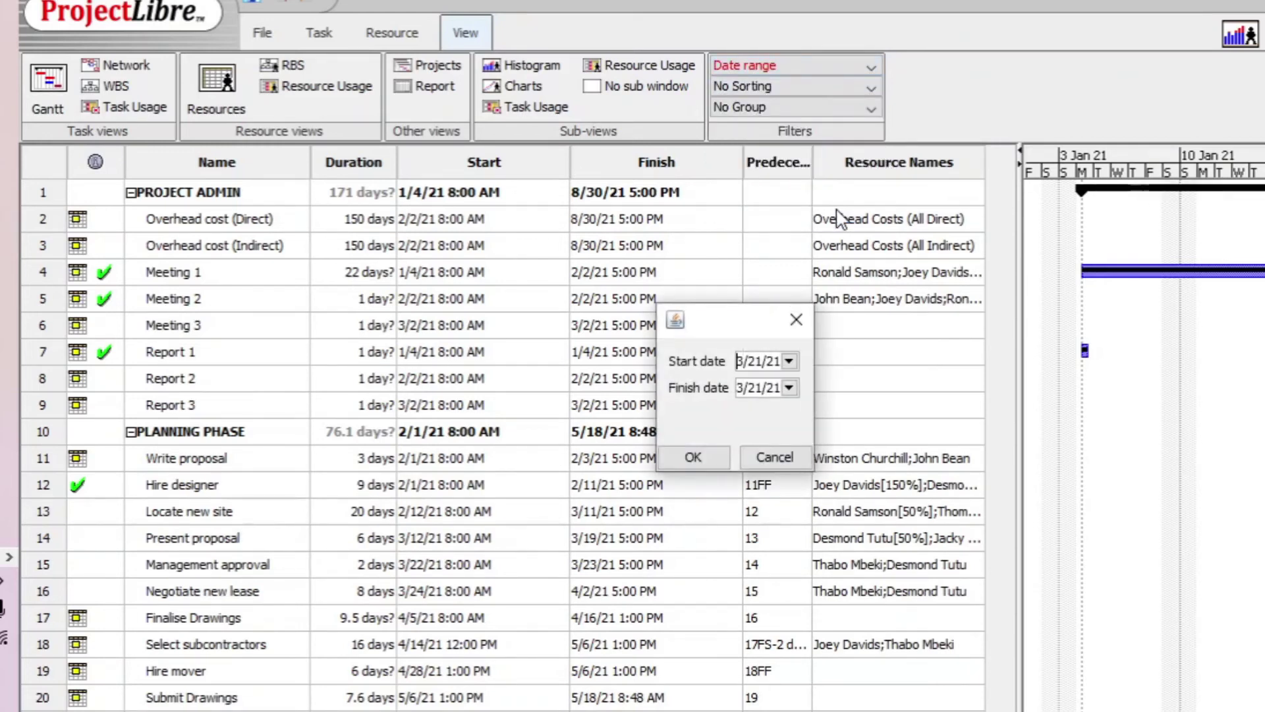
click(740, 361)
text(1)
click(744, 391)
key(BackSpace)
text(2)
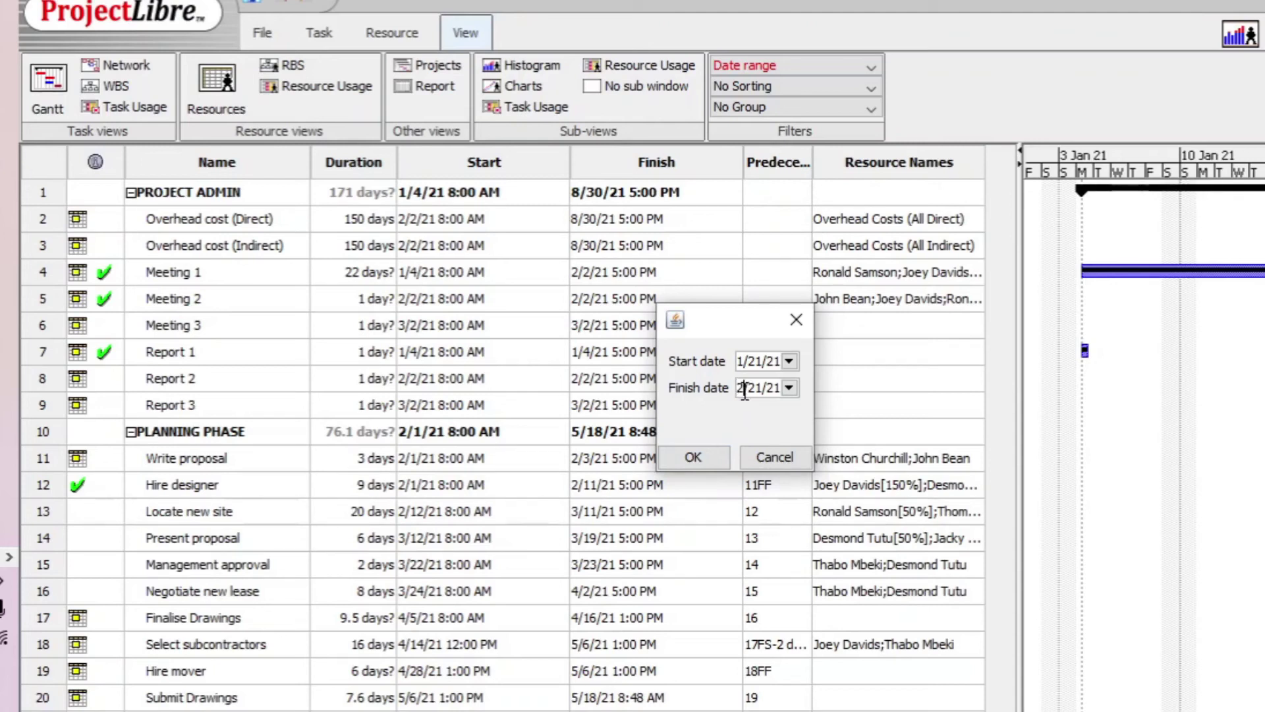
click(703, 457)
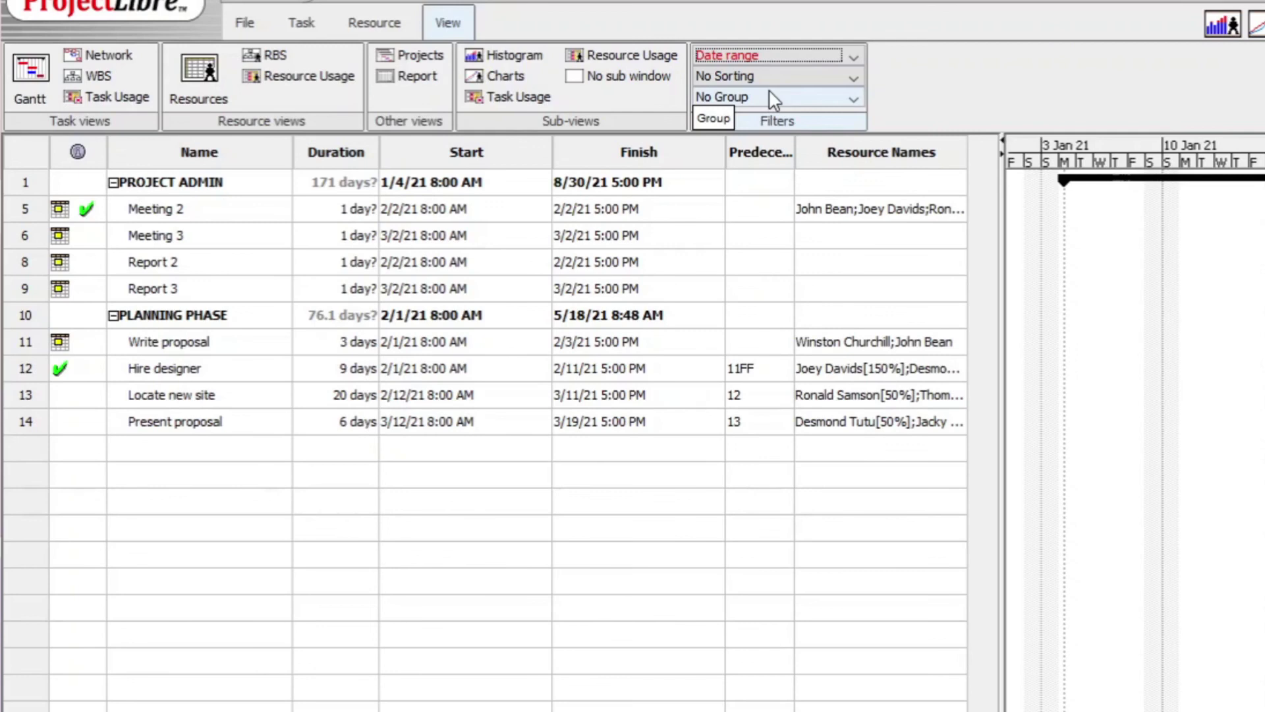
Open the print preview from the File menu, accepting the 1/21/21–2/21/21 date range.
click(254, 34)
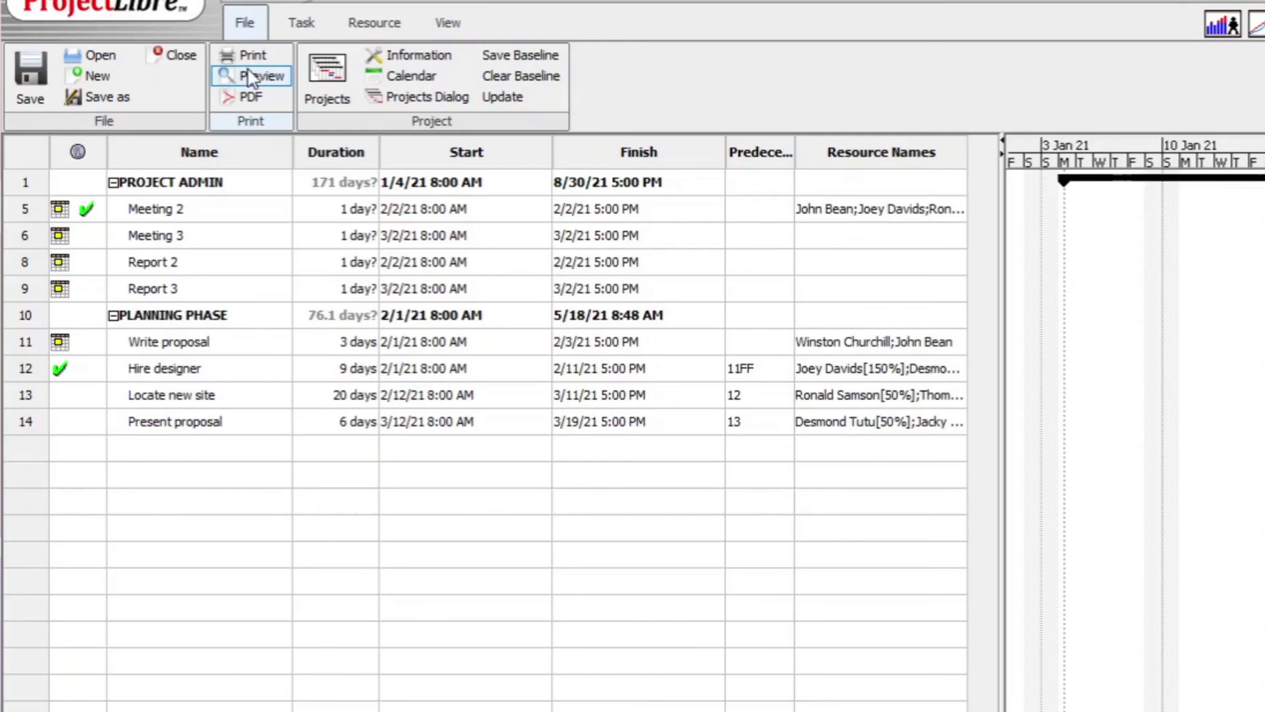
click(266, 77)
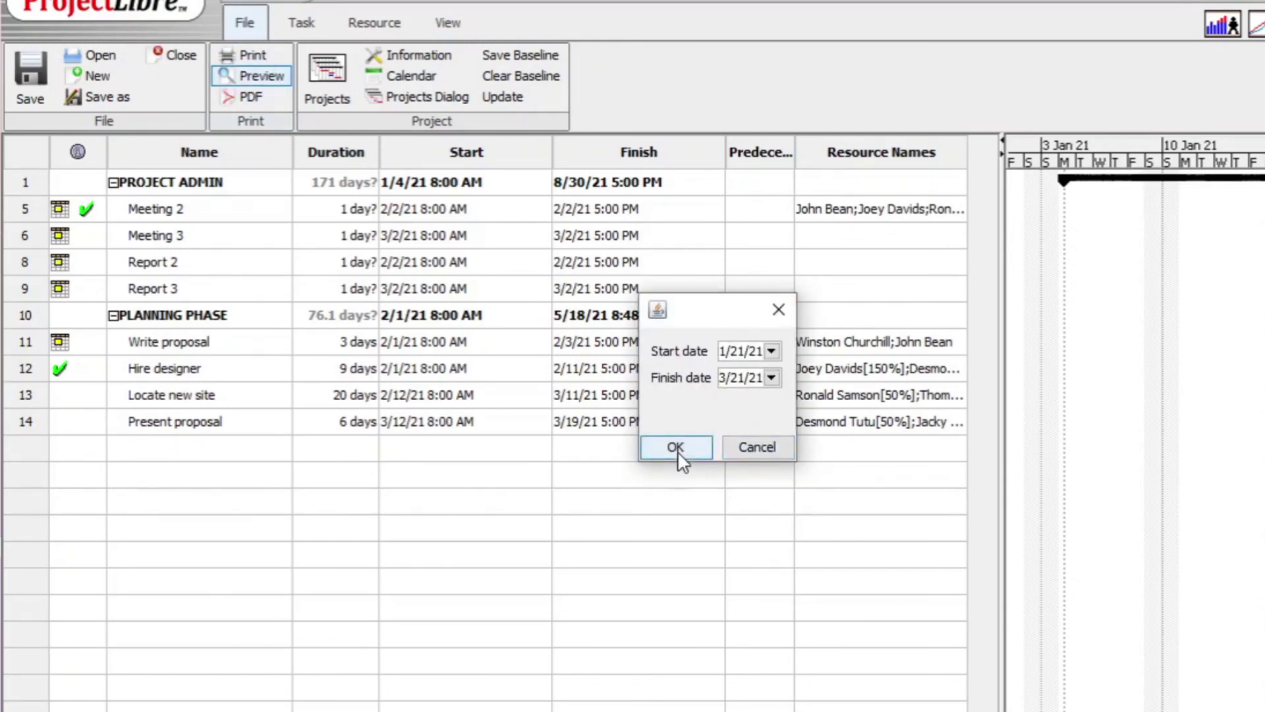
click(676, 448)
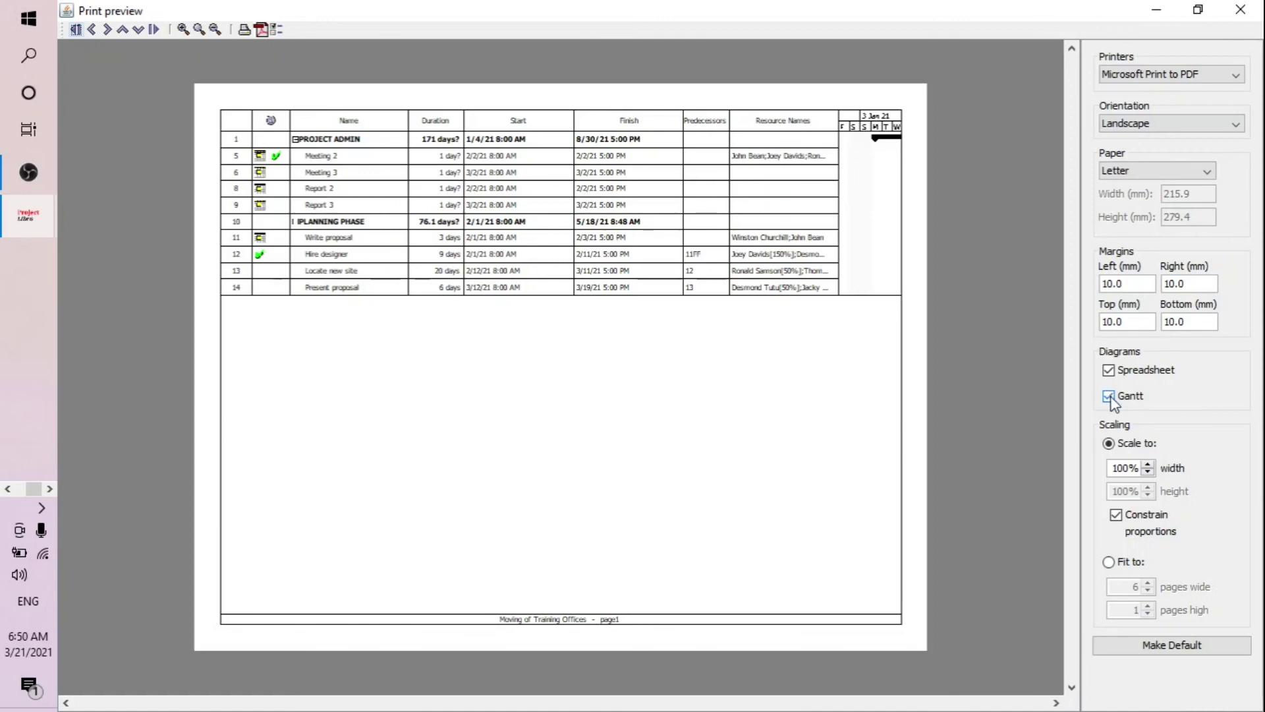
Untick the Gantt diagram so the page shows only the filtered task table.
click(1110, 397)
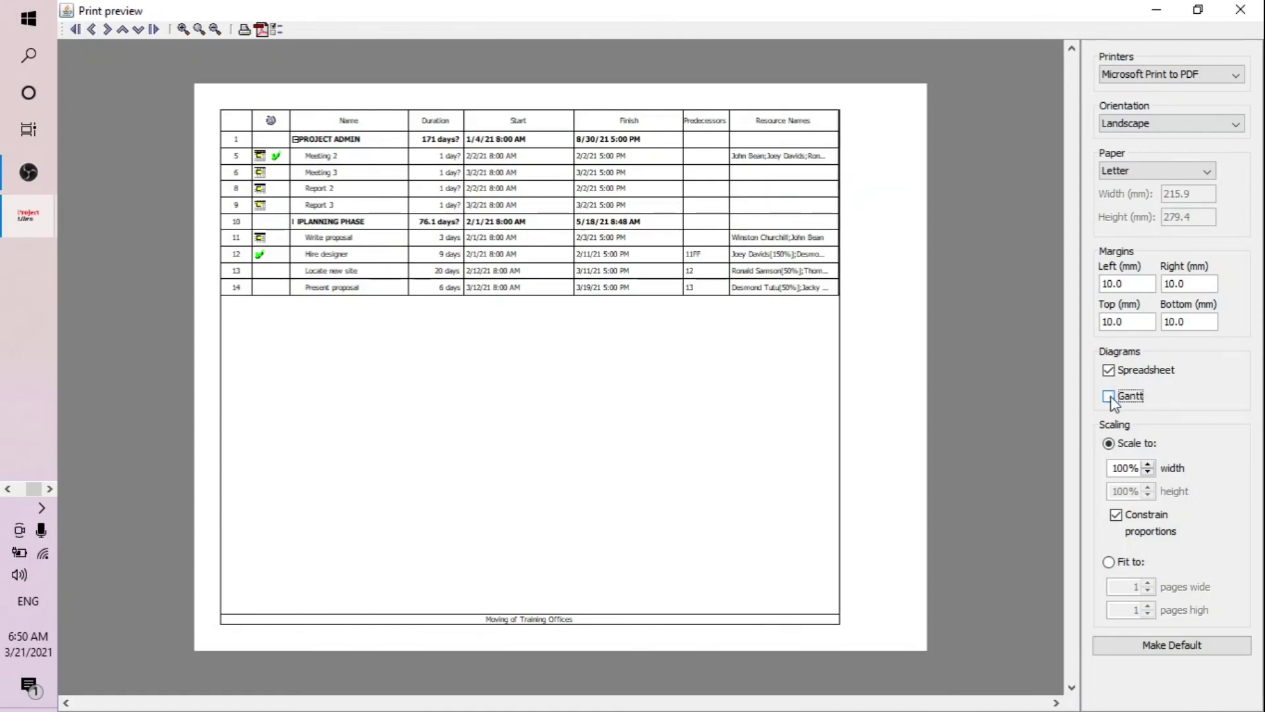